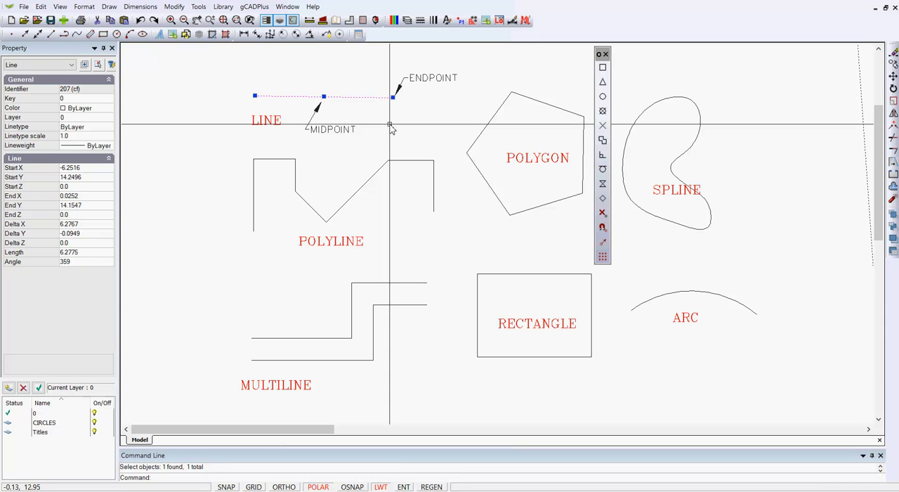
# Inspect the grip points and properties of the polyline, polygon, multiline and rectangle by selecting them in turn
pyautogui.rightClick(391, 127)
pyautogui.click(402, 138)
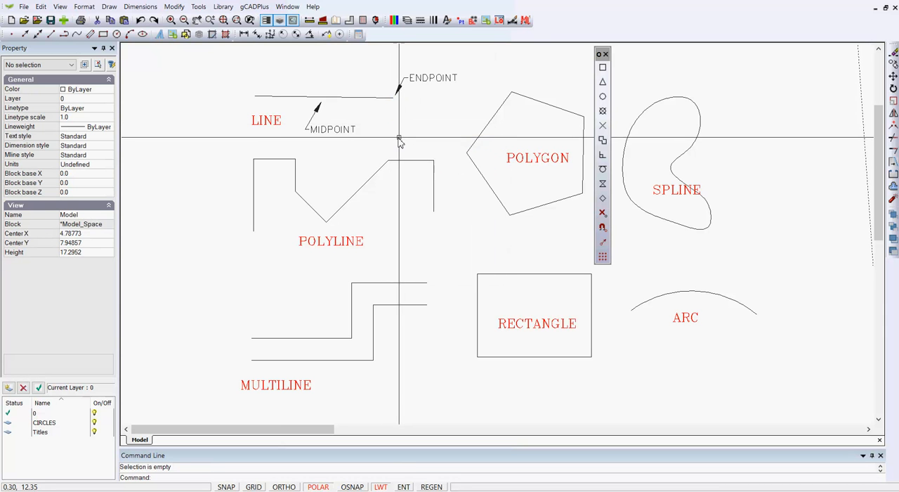
pyautogui.click(373, 177)
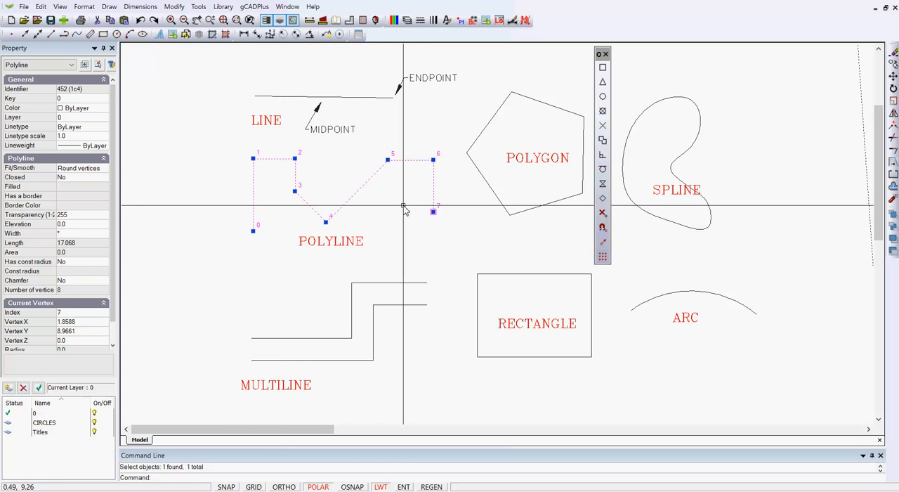
pyautogui.click(480, 138)
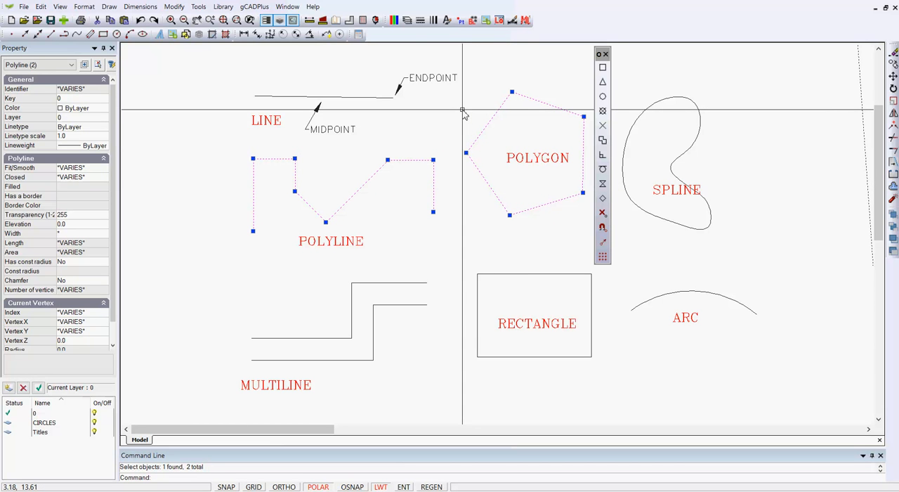
pyautogui.press('Escape')
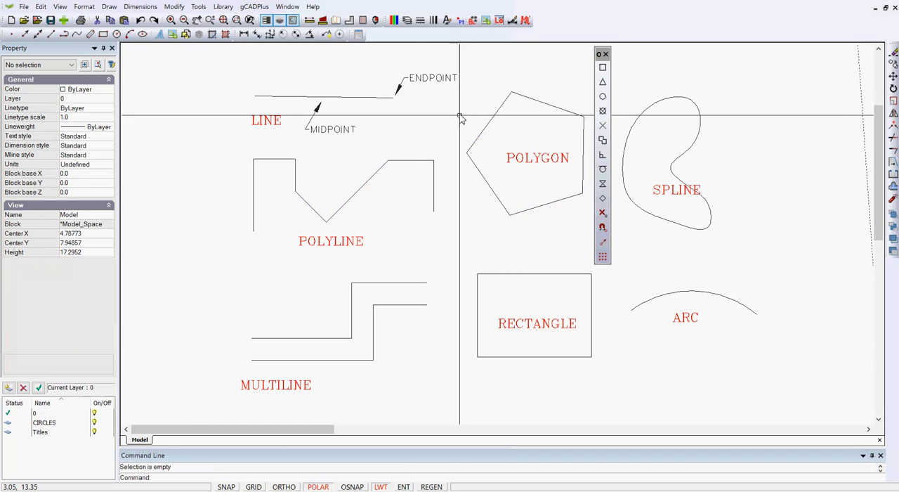
pyautogui.click(379, 289)
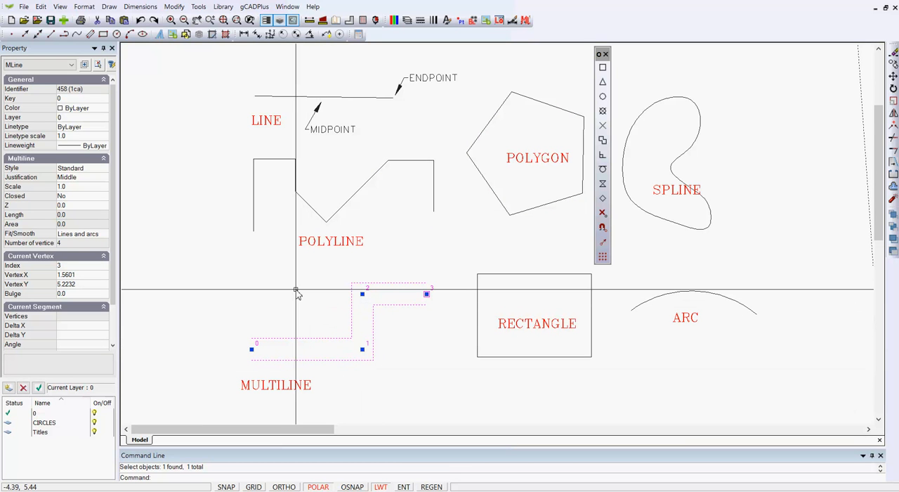
pyautogui.press('Escape')
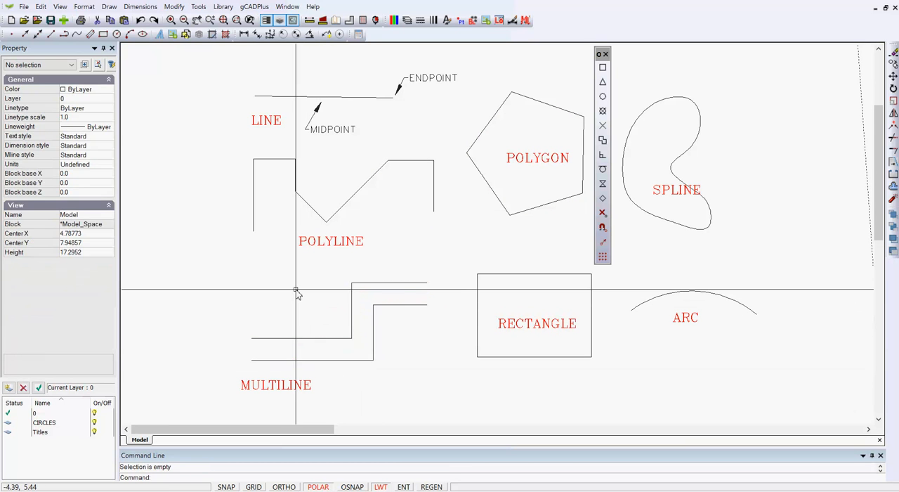
pyautogui.click(521, 275)
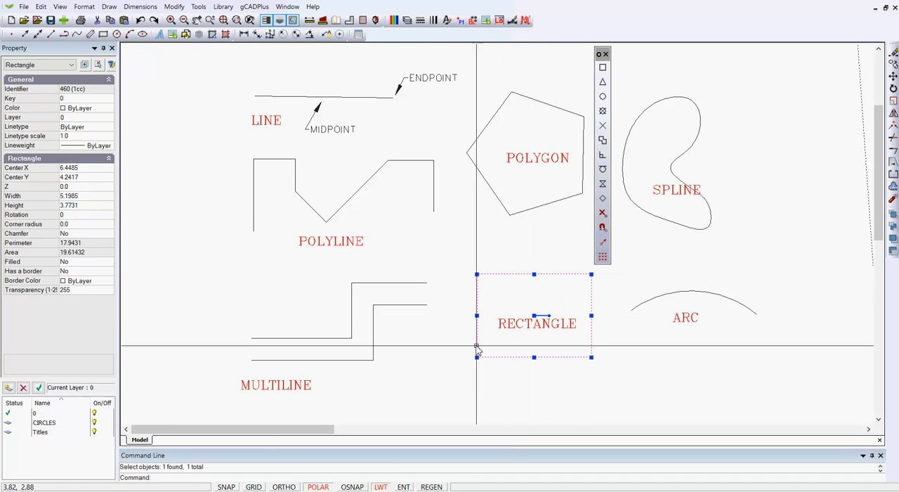
# Select the arc and move the floating object snap toolbar clear of it
pyautogui.click(668, 294)
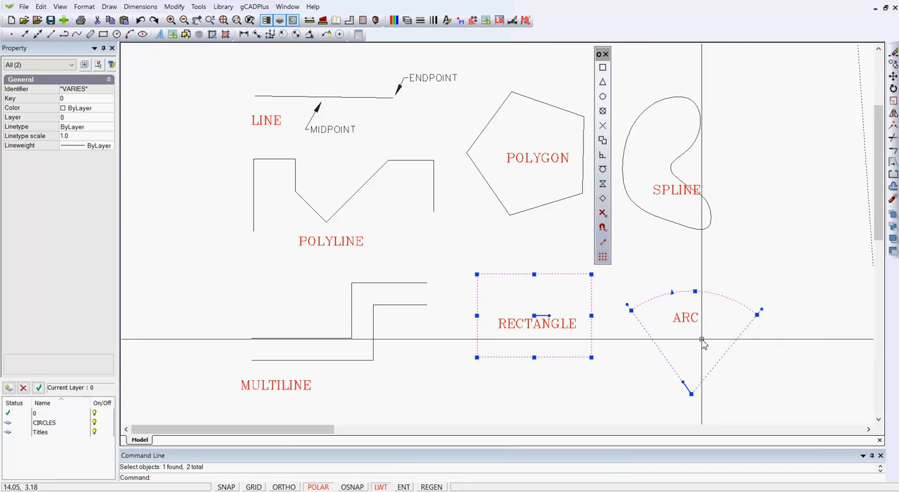
pyautogui.scroll(4, 696, 335)
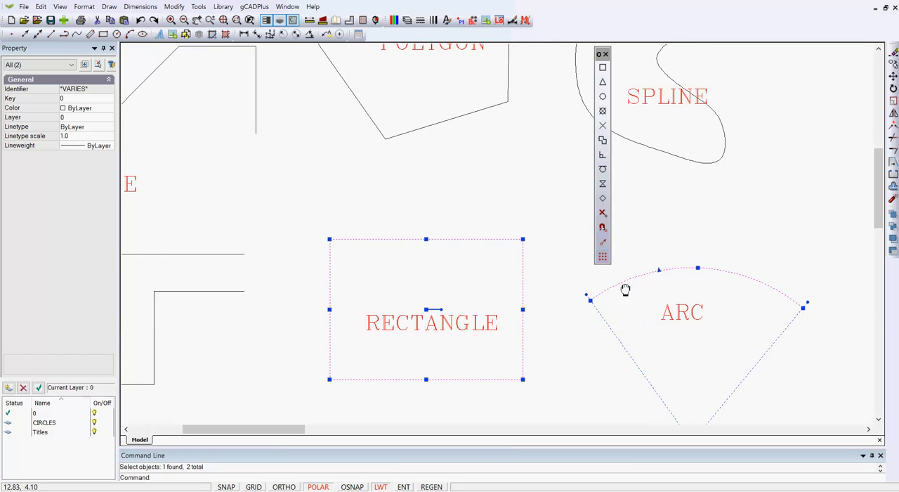
pyautogui.moveTo(626, 289); pyautogui.dragTo(532, 243, button='middle')
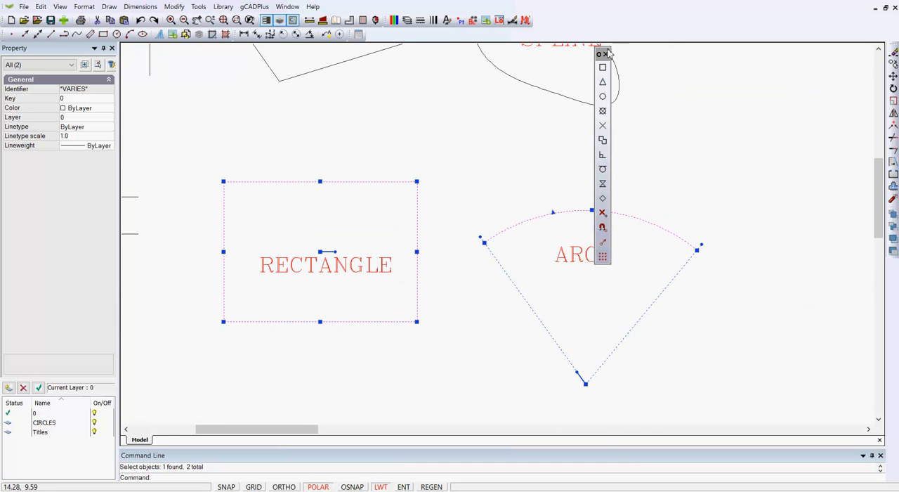
pyautogui.moveTo(604, 48); pyautogui.dragTo(737, 57)
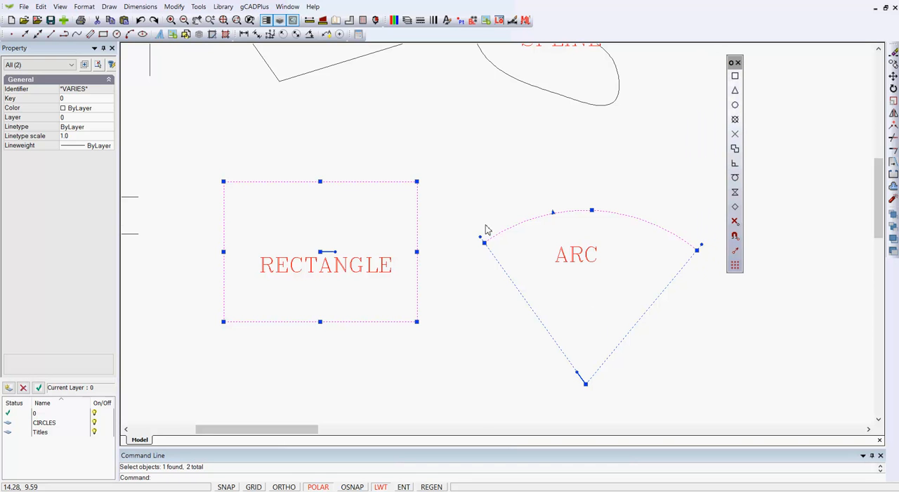
# Shorten the arc at both ends using its angle grips, and clear the selection
pyautogui.click(480, 239)
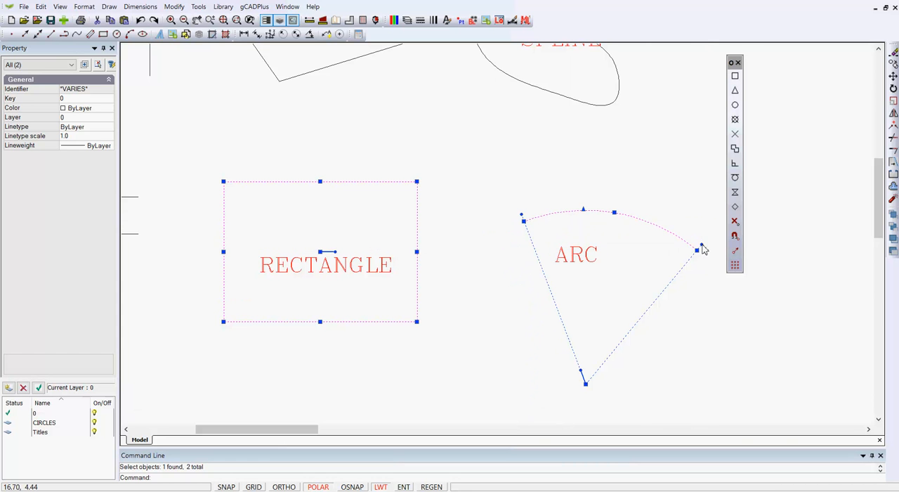
pyautogui.click(671, 234)
pyautogui.press('Escape')
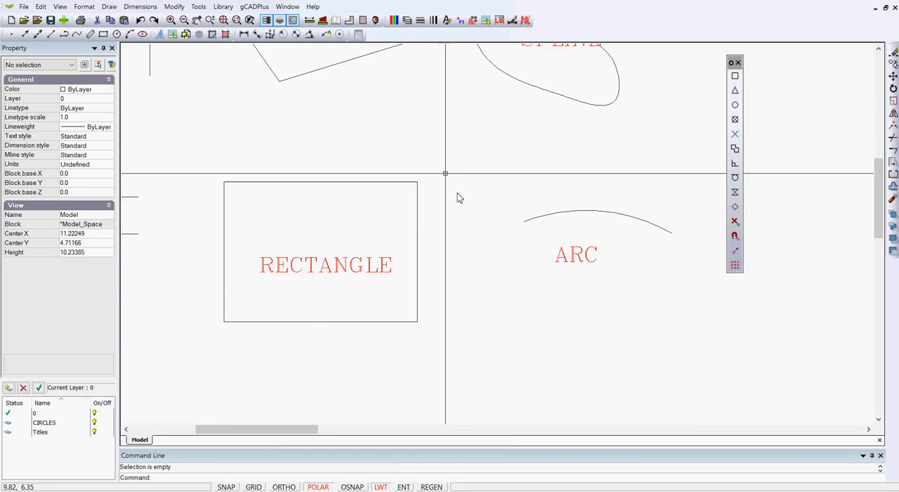
# Draw a line from about 7.59, -0.65 below the rectangle up to its bottom edge, using the Perpendicular snap for the endpoint
pyautogui.scroll(-2, 460, 176)
pyautogui.scroll(-3, 467, 177)
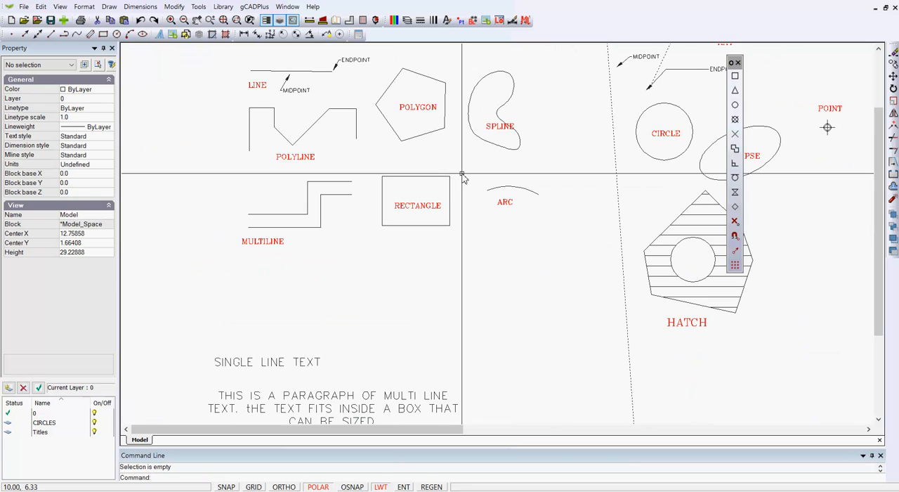
pyautogui.scroll(2, 440, 232)
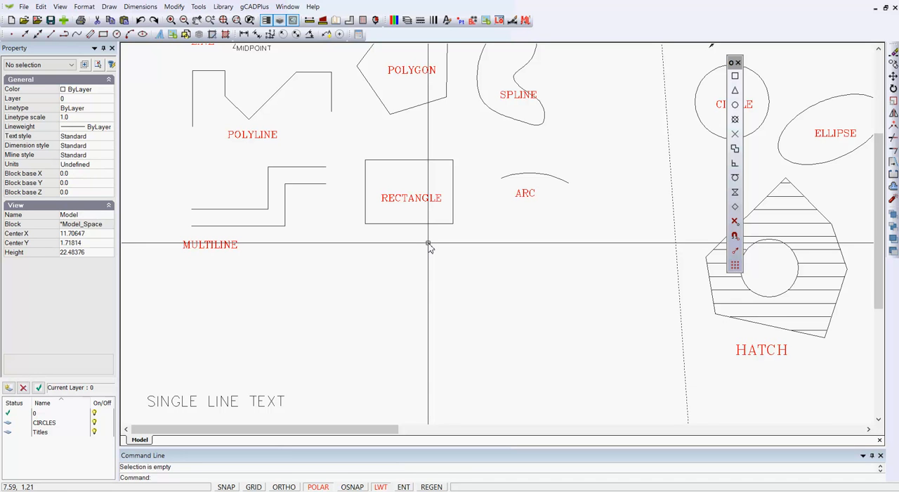
pyautogui.click(108, 9)
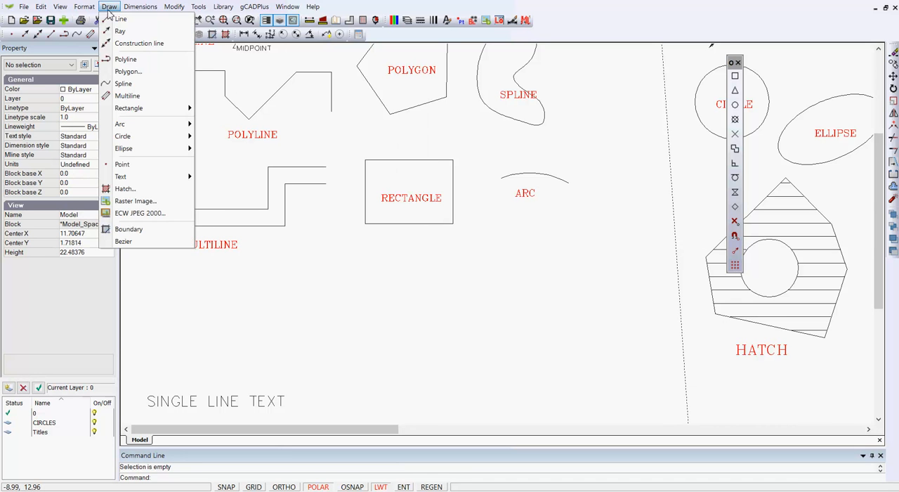
pyautogui.click(118, 19)
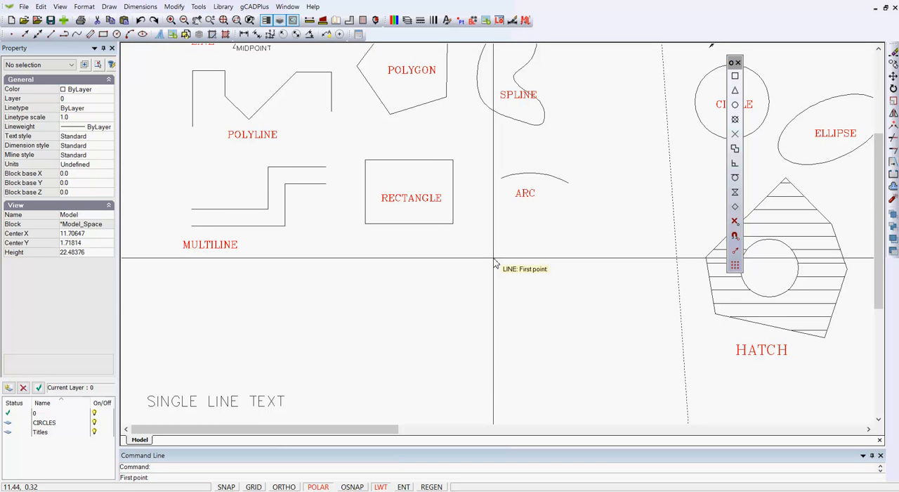
pyautogui.click(430, 280)
pyautogui.scroll(3, 430, 281)
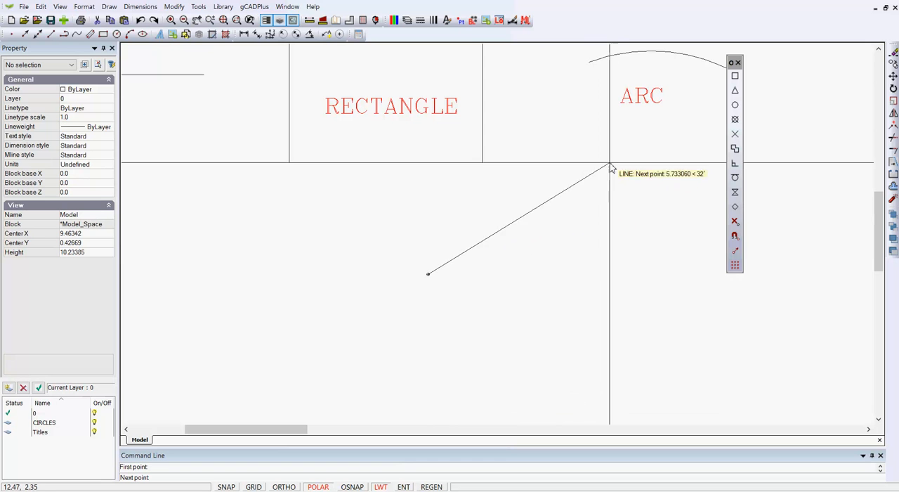
pyautogui.click(735, 165)
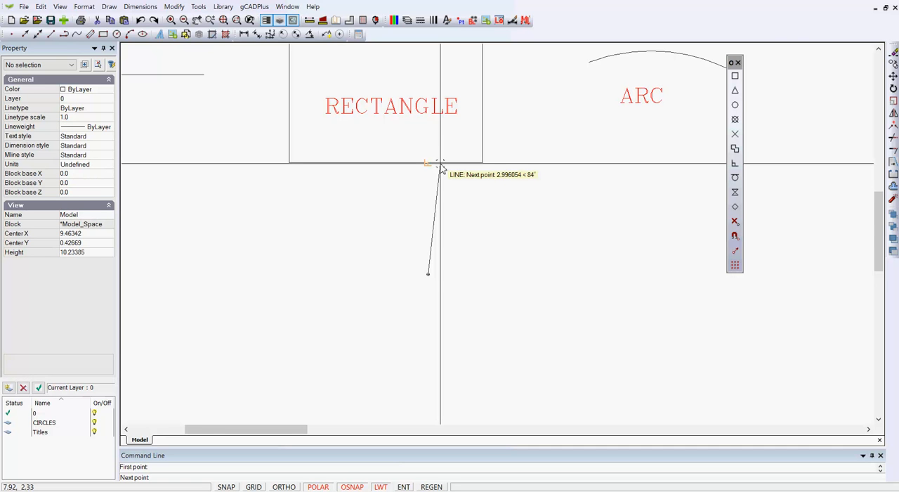
pyautogui.scroll(3, 441, 166)
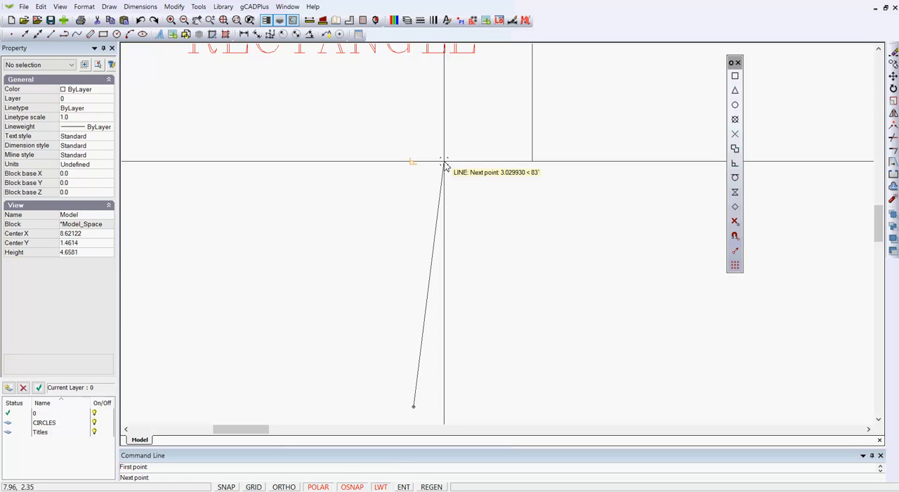
pyautogui.click(444, 165)
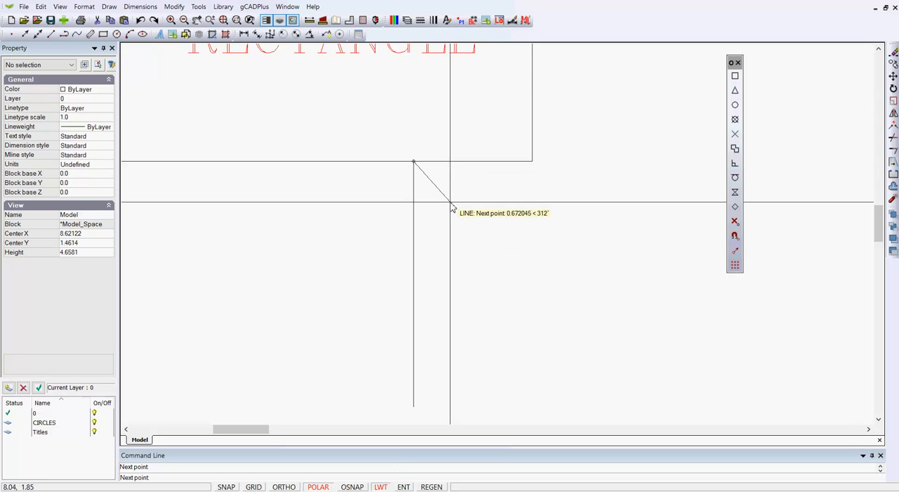
pyautogui.rightClick(455, 202)
pyautogui.click(475, 208)
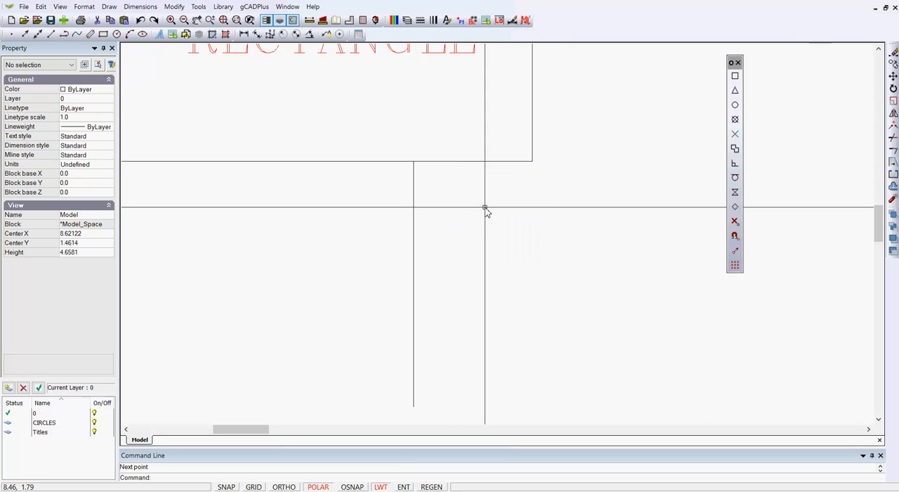
# Move the labelled circle by its centre grip to below the arc, with its centre at about 13.89, 0
pyautogui.scroll(-2, 487, 233)
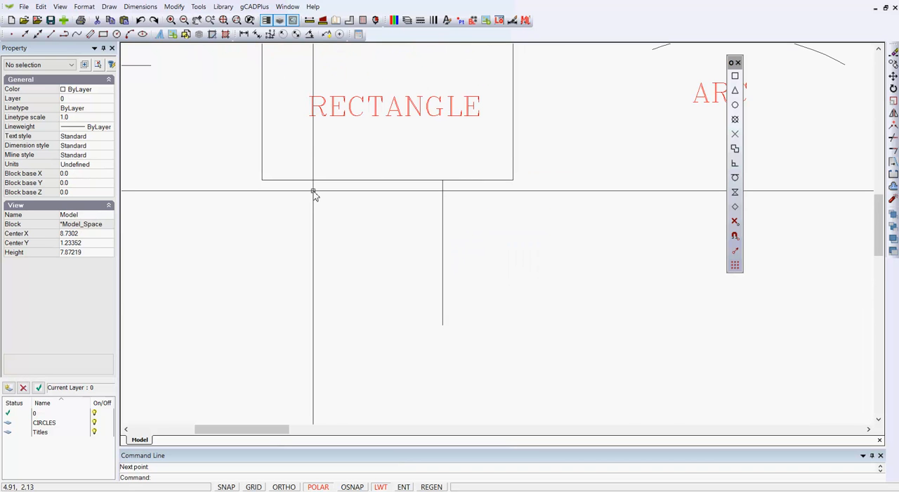
pyautogui.scroll(-4, 314, 195)
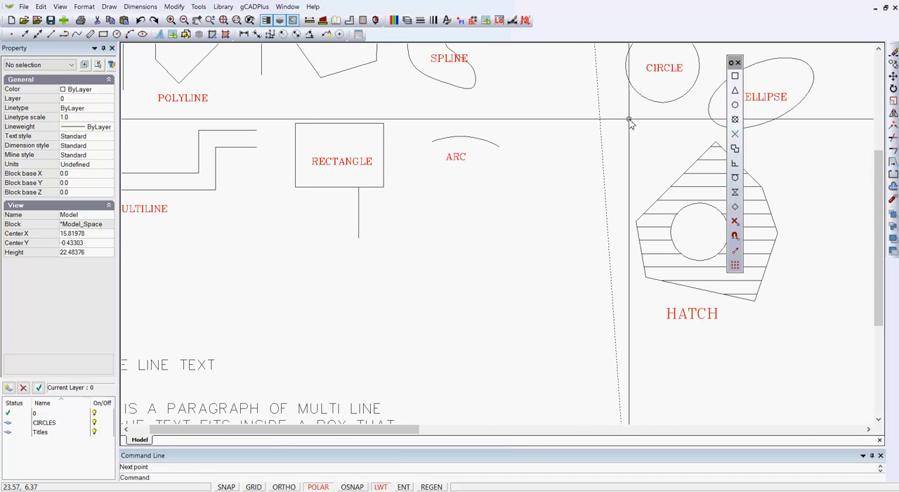
pyautogui.click(662, 103)
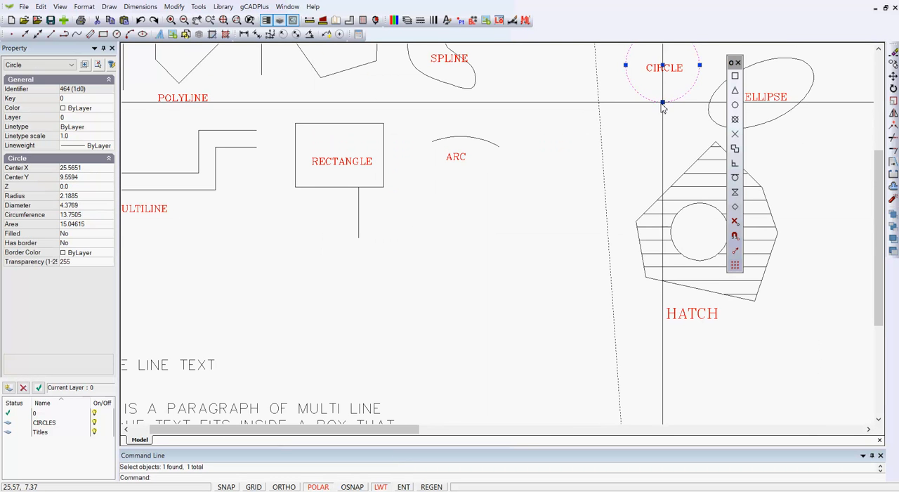
pyautogui.click(663, 66)
pyautogui.click(465, 226)
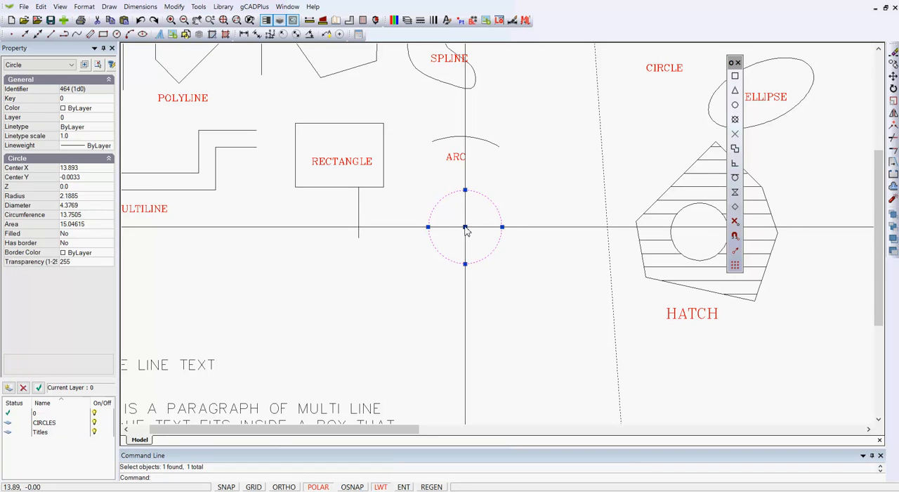
pyautogui.press('Escape')
# Draw a line from a point below and left of the moved circle to its centre, using the Center snap
pyautogui.rightClick(398, 261)
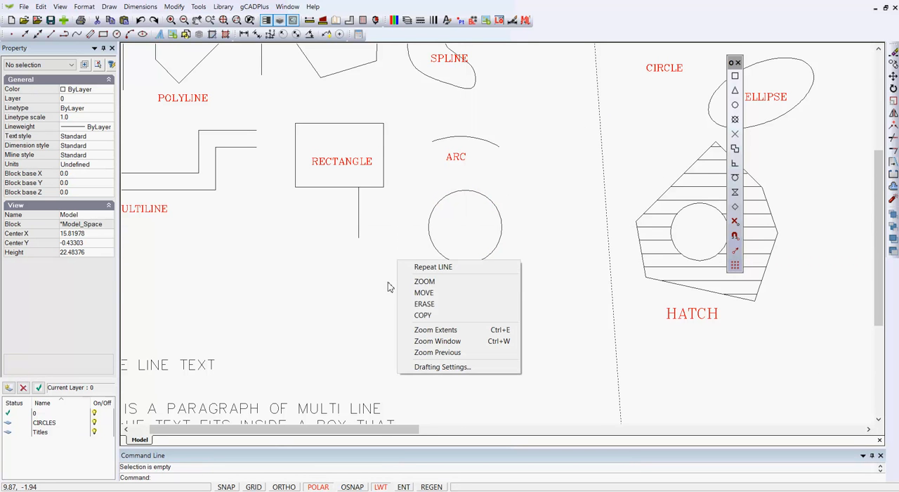
pyautogui.click(439, 268)
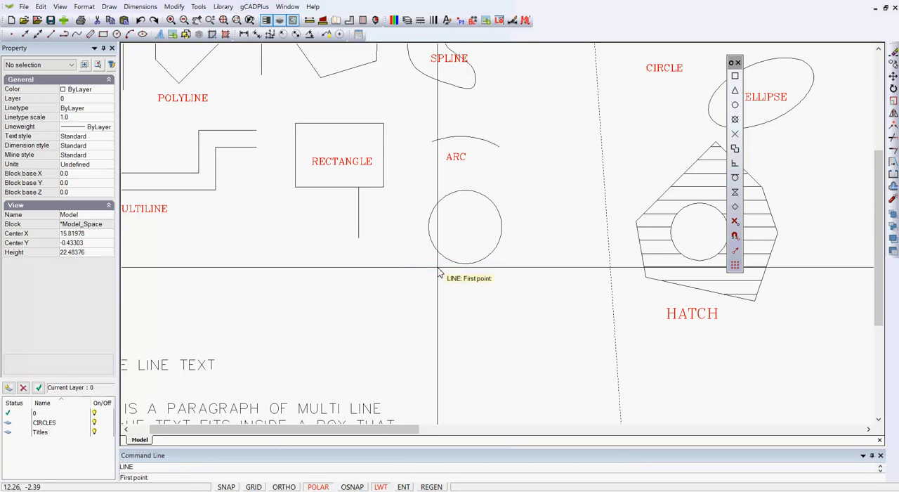
pyautogui.click(384, 279)
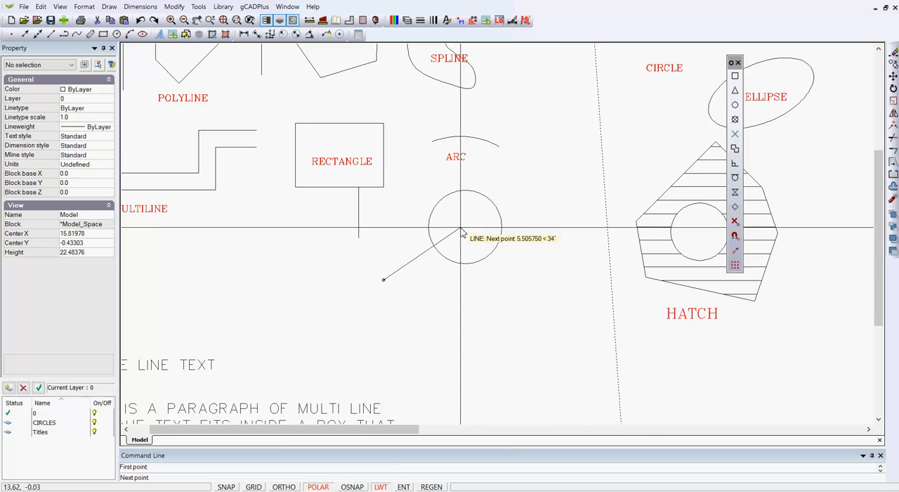
pyautogui.click(735, 106)
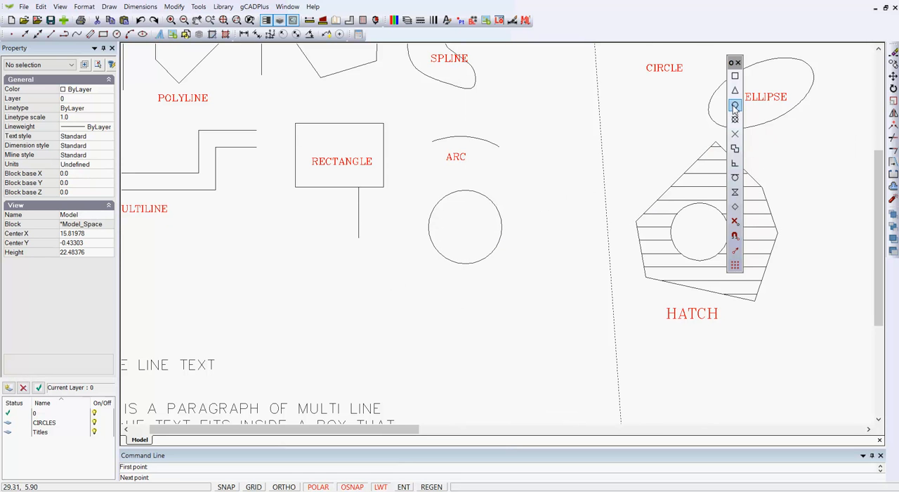
pyautogui.click(494, 208)
pyautogui.rightClick(503, 292)
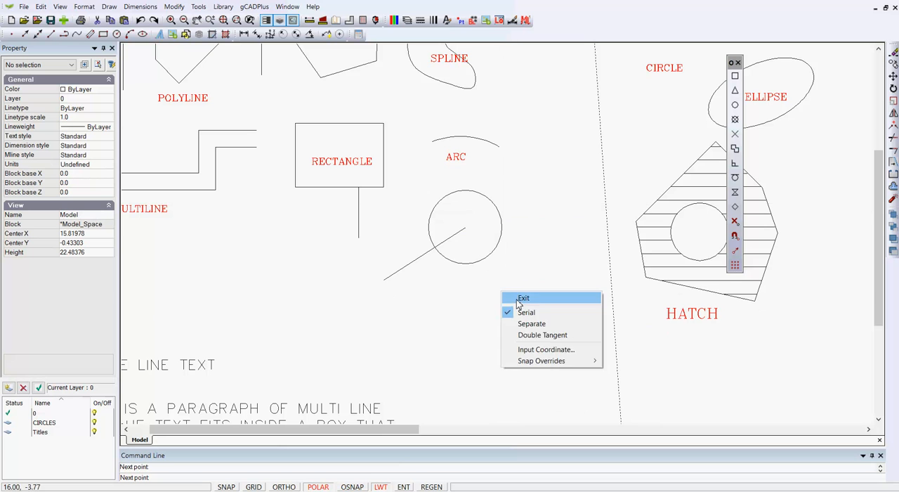
pyautogui.click(520, 300)
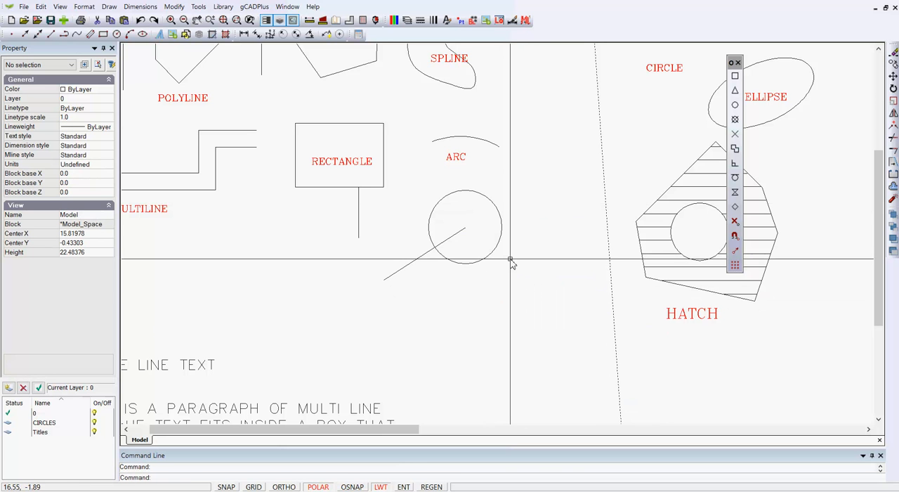
# Enlarge the moved circle to a radius of about 3.33 with its quadrant grip
pyautogui.click(494, 251)
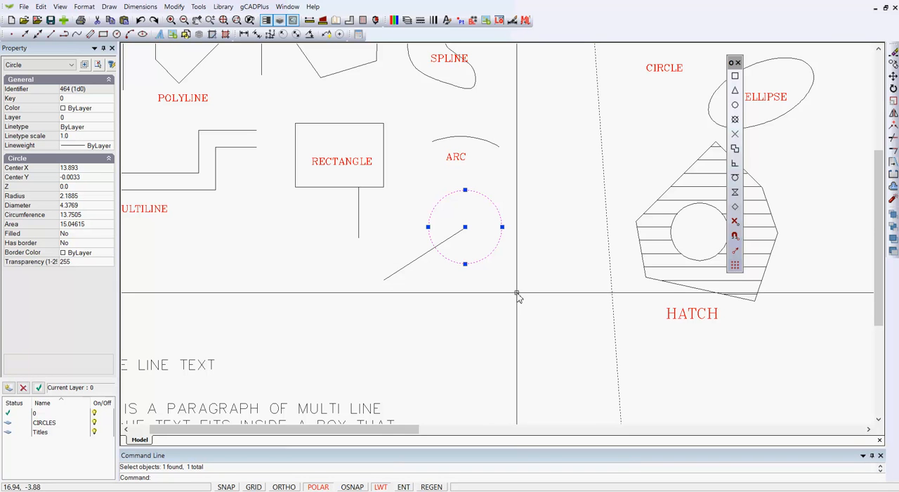
pyautogui.moveTo(502, 227); pyautogui.dragTo(521, 233)
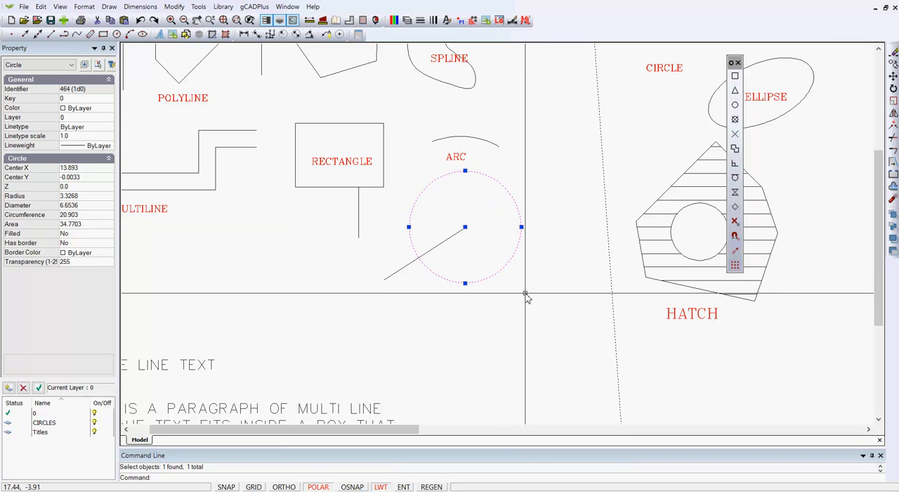
pyautogui.press('Escape')
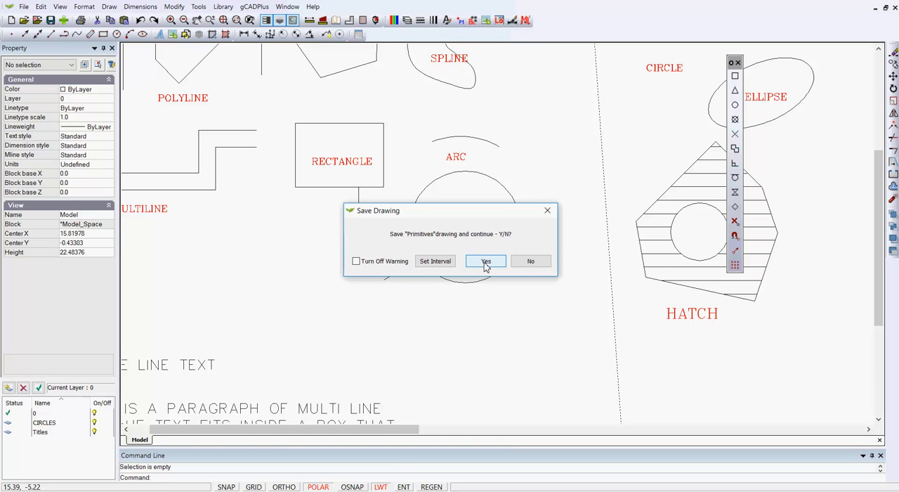
# Decline saving the drawing, and dock the floating object snap toolbar by restoring the gCADPlus Default workspace
pyautogui.click(531, 265)
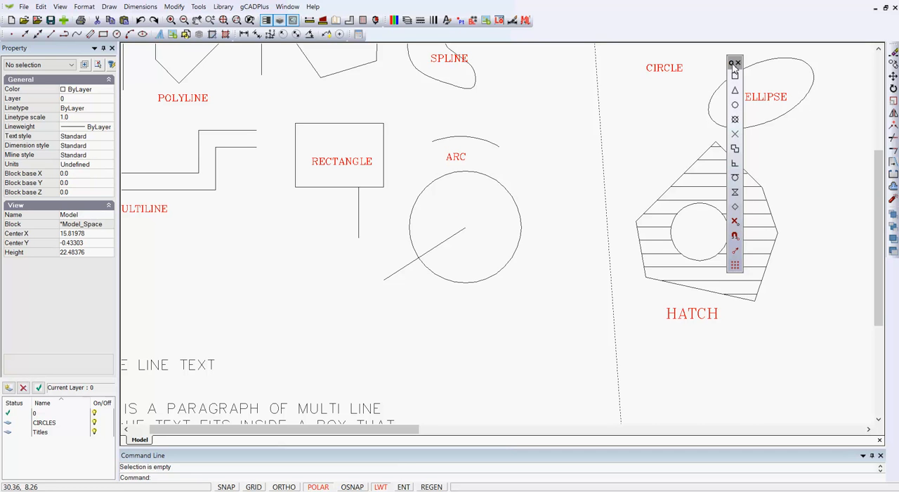
pyautogui.moveTo(733, 64); pyautogui.dragTo(889, 56)
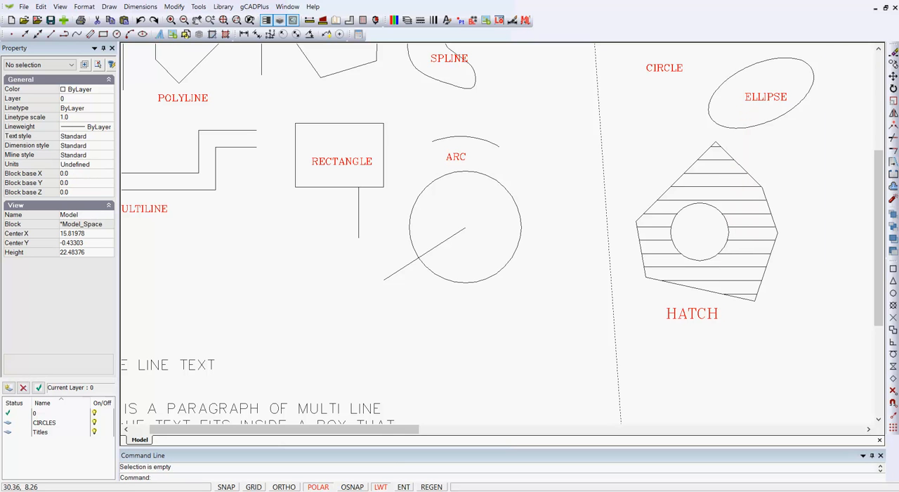
pyautogui.click(60, 6)
pyautogui.moveTo(110, 182)
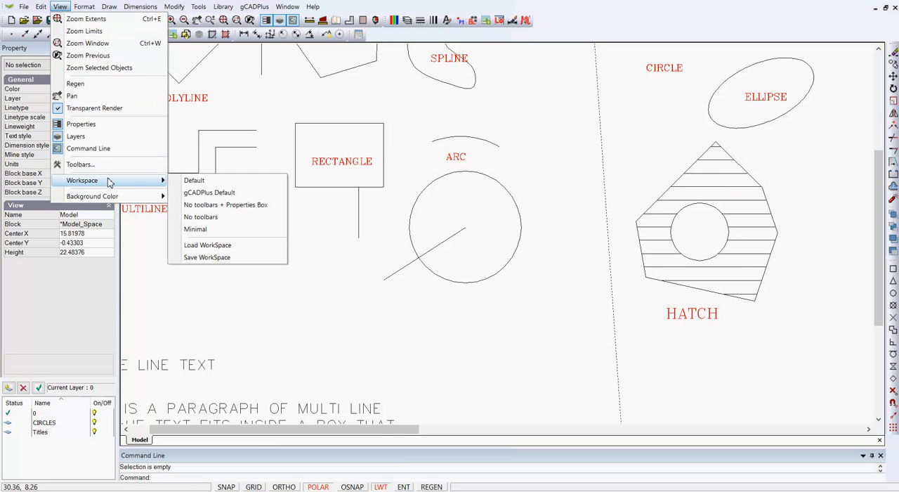
pyautogui.click(199, 193)
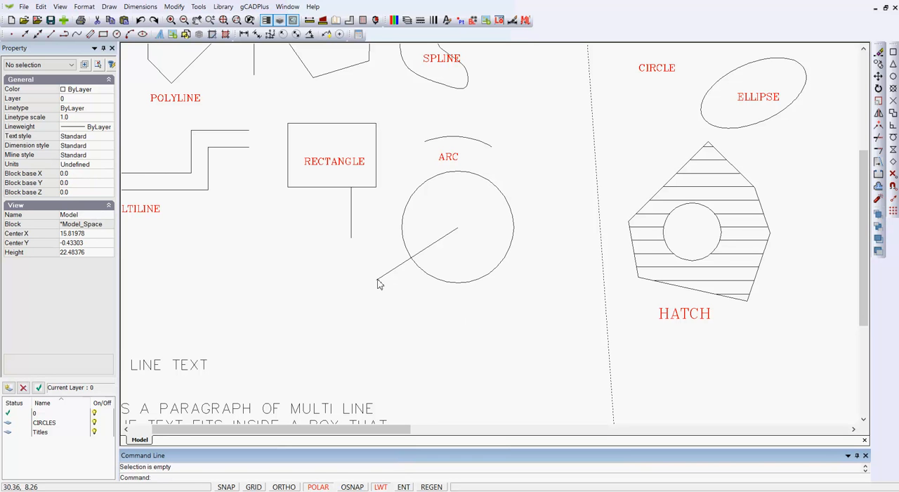
# Draw a line about 7.53 long from a point below the moved circle up to its edge, using the Tangent snap for the endpoint
pyautogui.rightClick(301, 258)
pyautogui.click(330, 266)
pyautogui.click(498, 360)
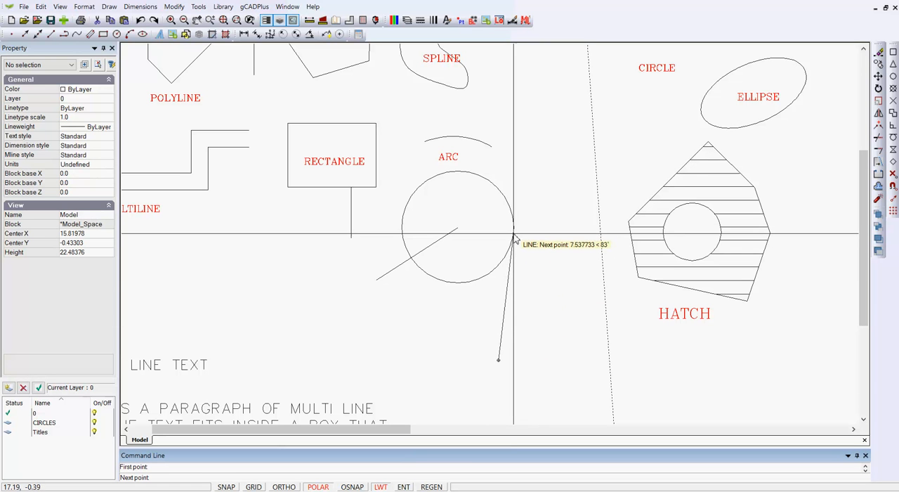
pyautogui.rightClick(520, 273)
pyautogui.moveTo(538, 342)
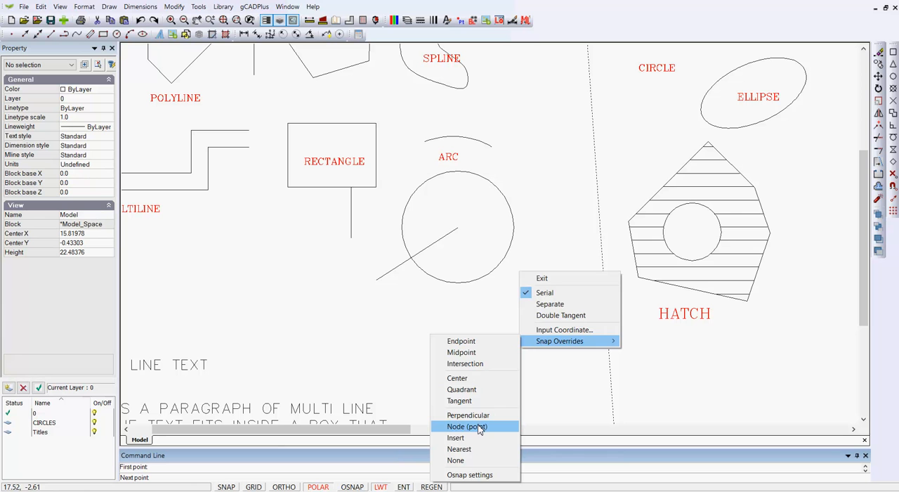
pyautogui.click(469, 400)
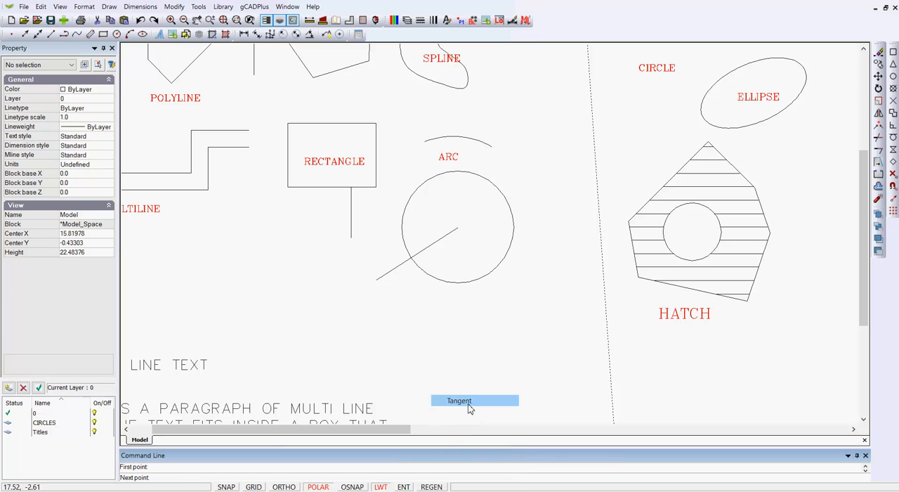
pyautogui.click(518, 237)
pyautogui.rightClick(528, 248)
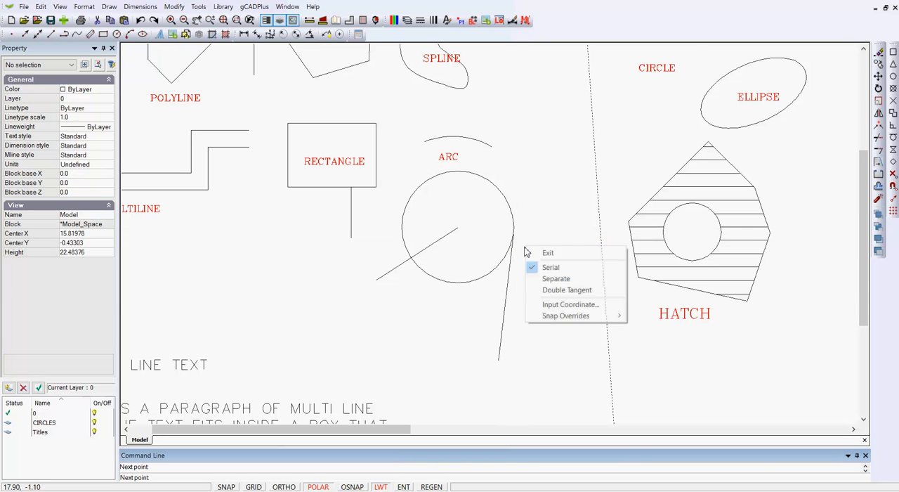
pyautogui.click(542, 254)
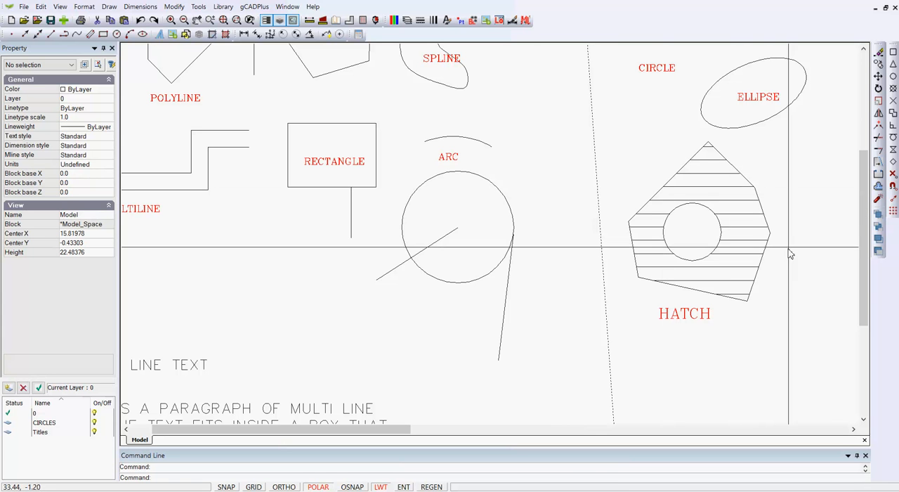
# Turn on running object snap with the Endpoint, Center and Perpendicular modes in the drafting settings
pyautogui.click(893, 187)
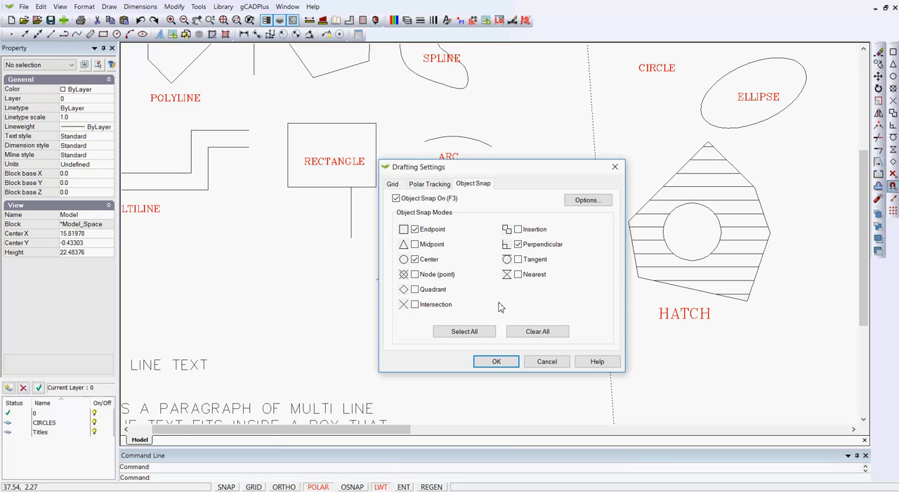
pyautogui.click(496, 361)
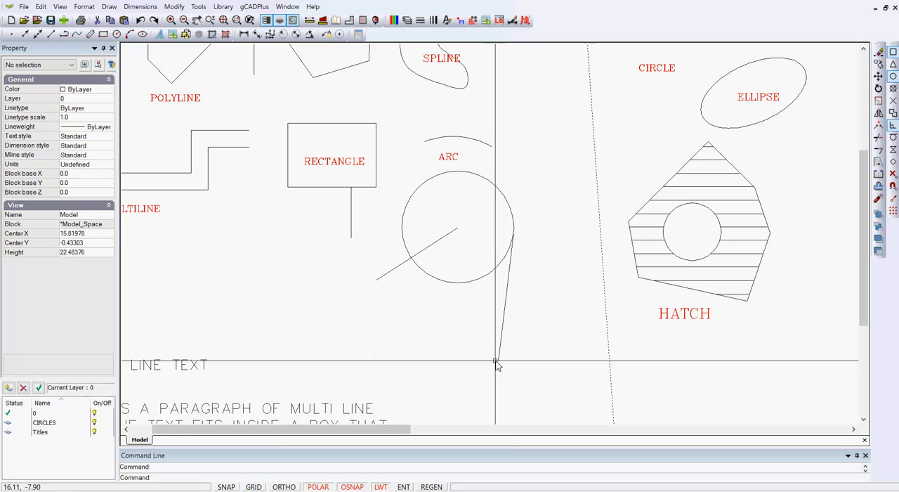
# Try the running snaps on the moved circle's edge and centre with a line started below it, and cancel the line
pyautogui.rightClick(312, 343)
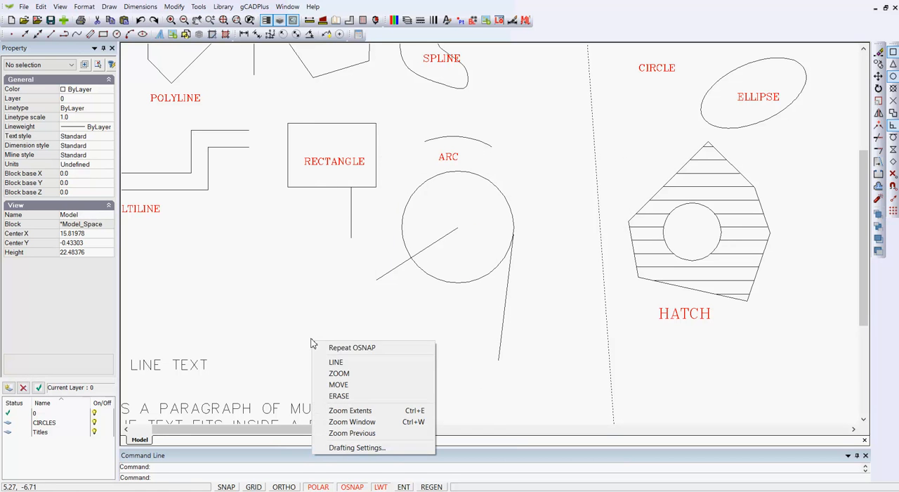
pyautogui.click(336, 363)
pyautogui.click(408, 363)
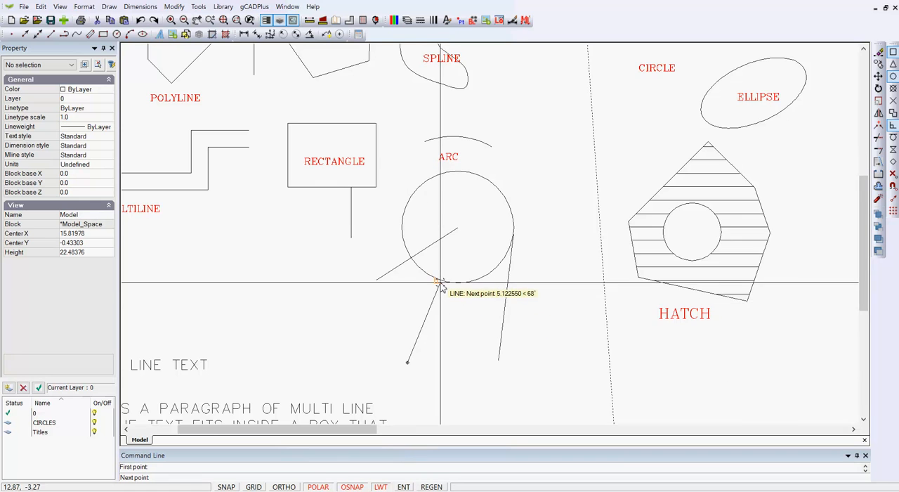
pyautogui.scroll(3, 441, 284)
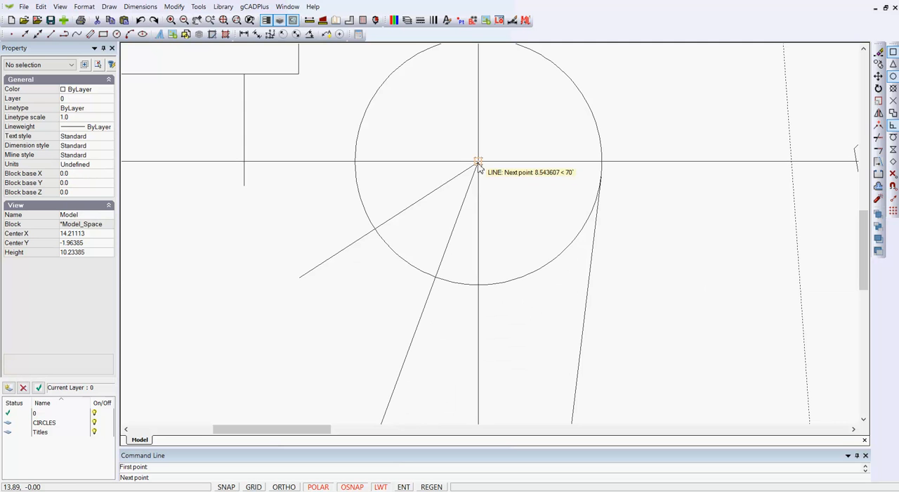
pyautogui.scroll(-2, 482, 173)
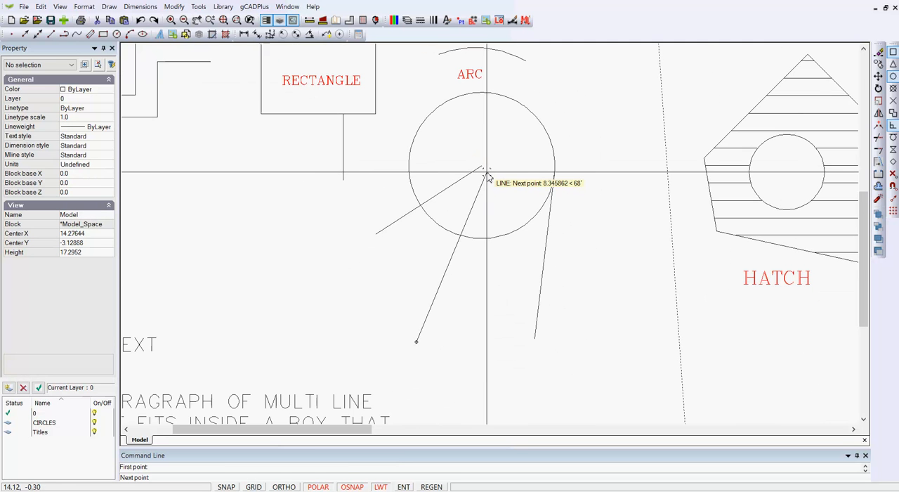
pyautogui.scroll(-1, 484, 180)
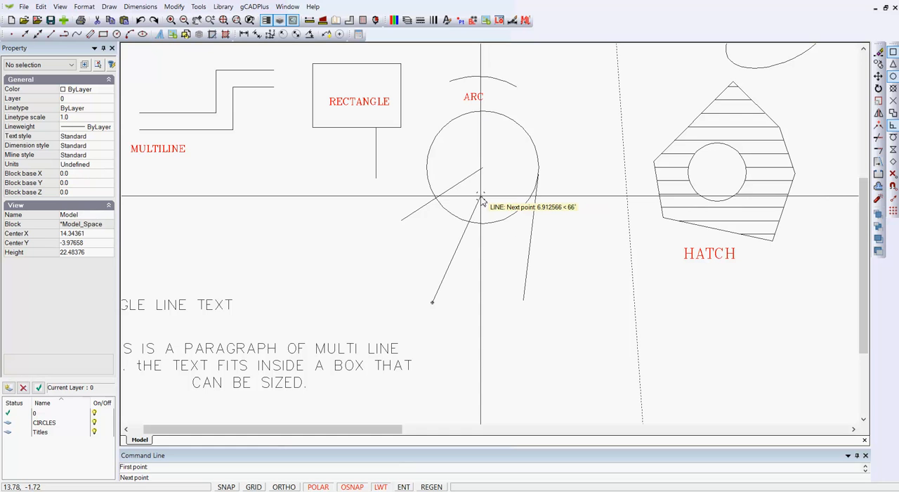
pyautogui.rightClick(482, 201)
pyautogui.click(502, 203)
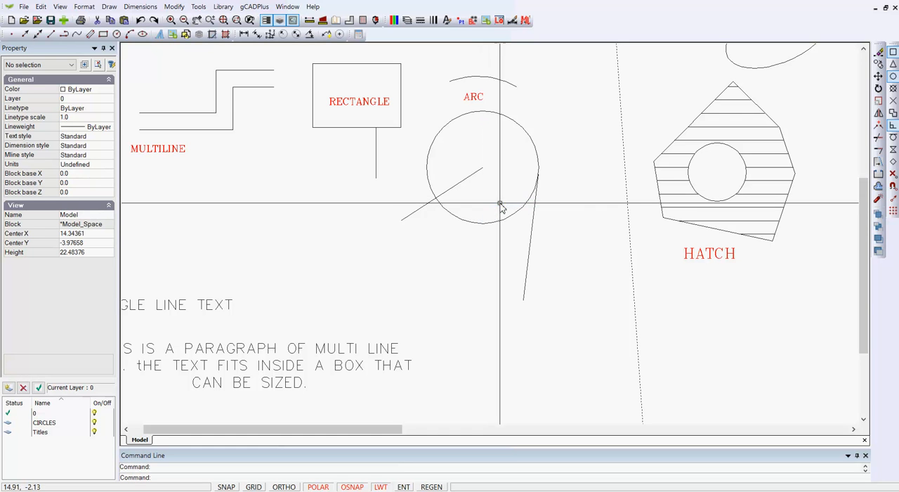
# Toggle object snap off and on, and review the running snap modes in the drafting settings without applying anything
pyautogui.press('F3')
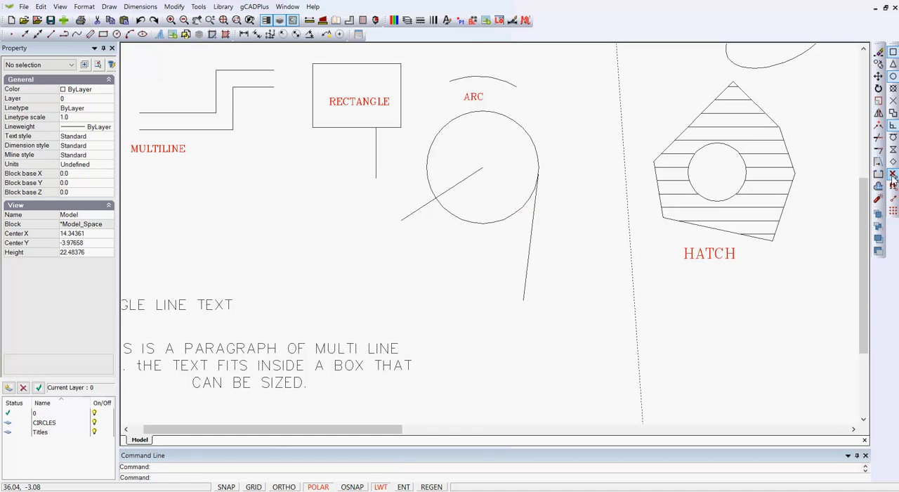
pyautogui.click(893, 187)
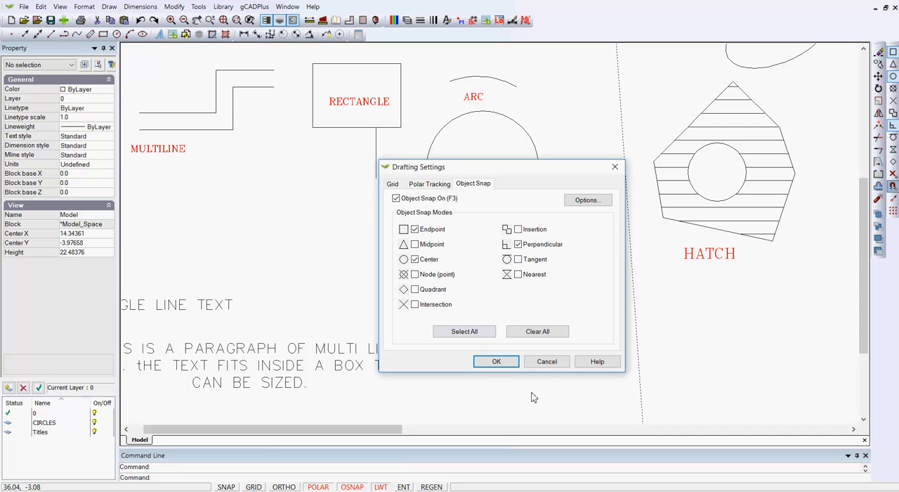
pyautogui.click(546, 362)
pyautogui.rightClick(453, 319)
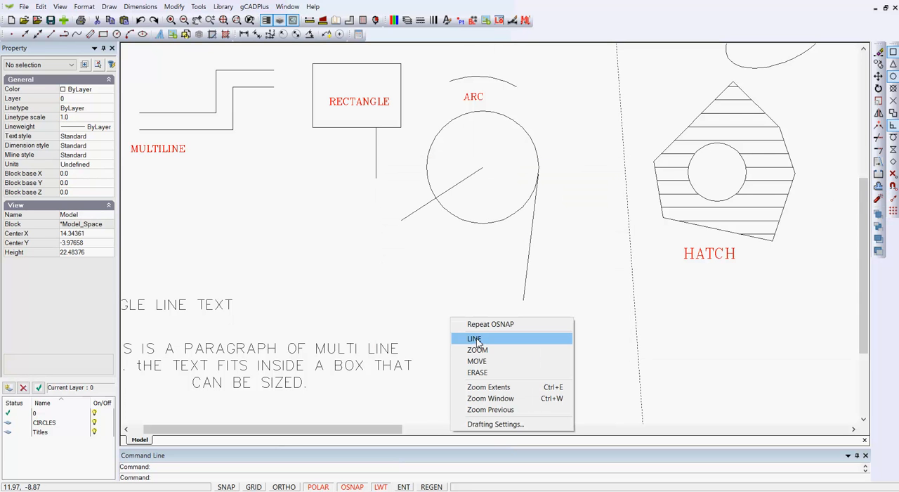
pyautogui.click(472, 338)
pyautogui.click(469, 330)
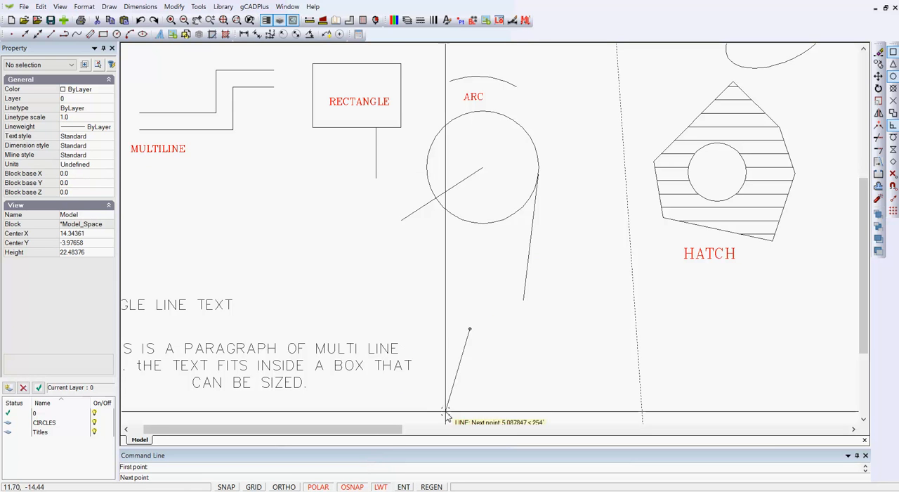
pyautogui.rightClick(583, 280)
pyautogui.click(601, 282)
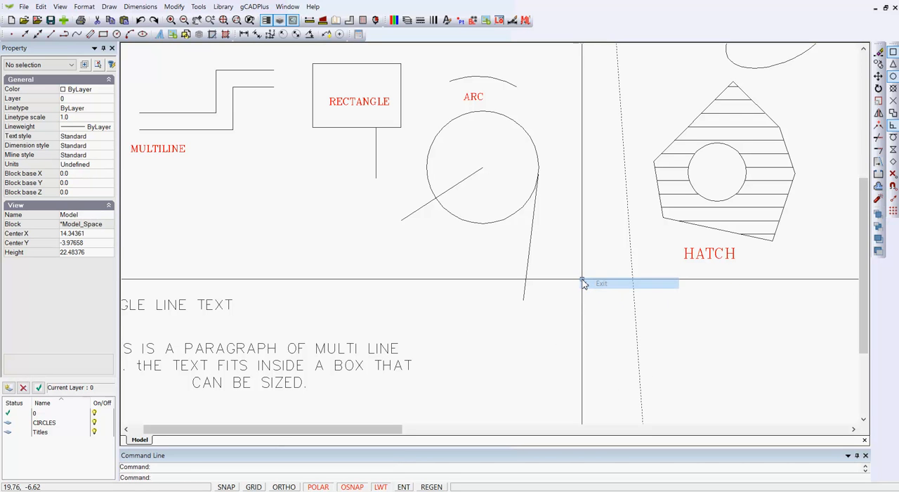
# Review the Object Snap On option in the drafting settings and switch object snap off
pyautogui.click(894, 186)
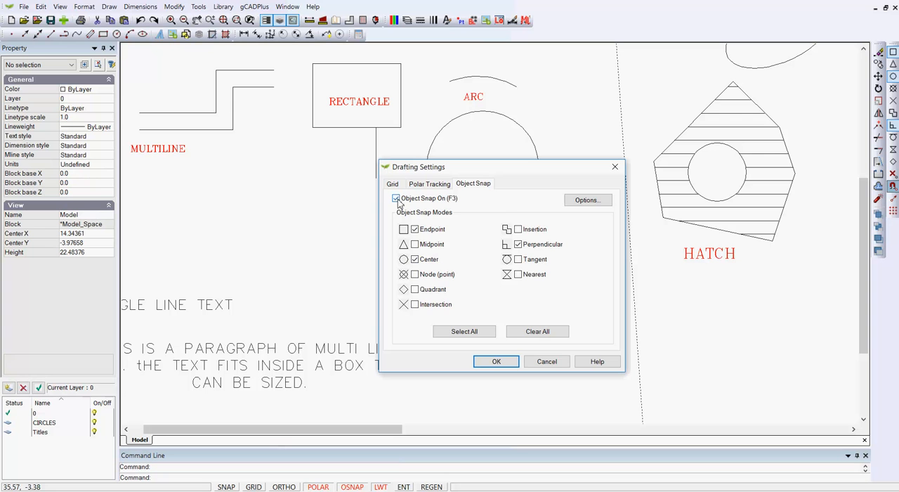
pyautogui.click(510, 359)
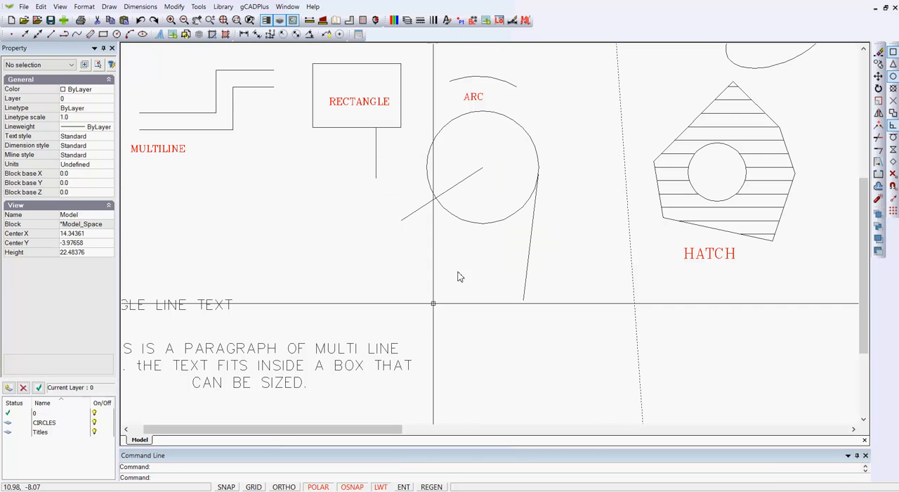
pyautogui.click(353, 485)
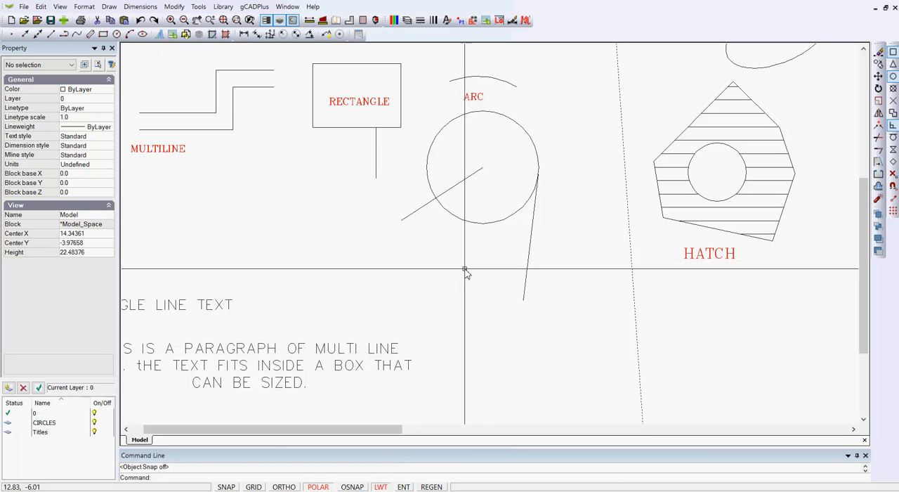
# Try toggling object snap while drawing a line from below the moved circle to its lower edge, and cancel the line
pyautogui.rightClick(364, 238)
pyautogui.click(385, 262)
pyautogui.click(475, 312)
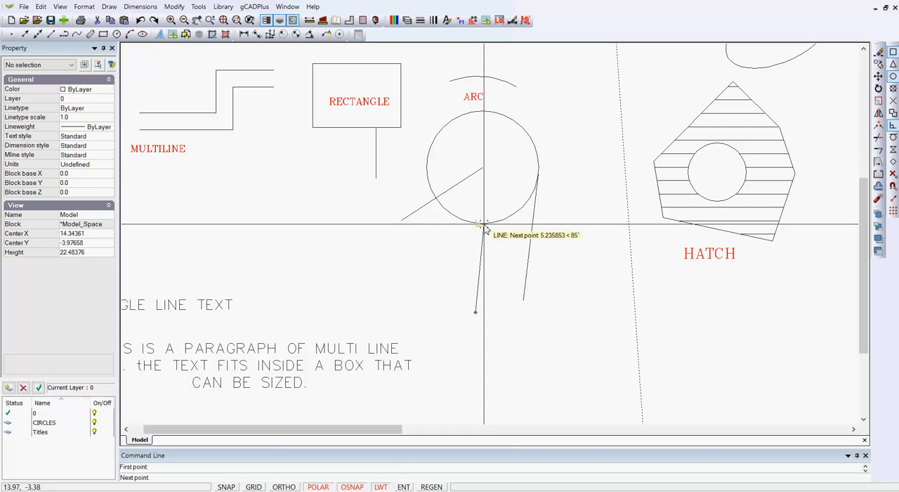
pyautogui.press('Escape')
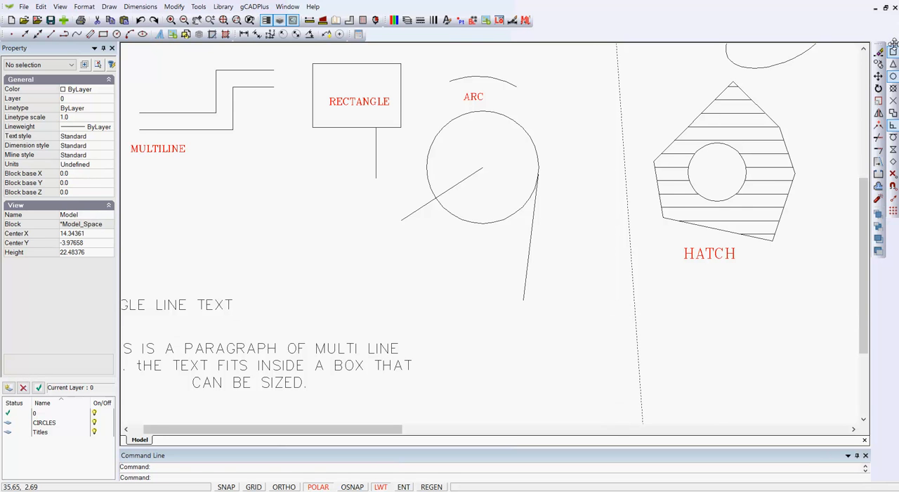
# Undock and close the object snap toolbar, and restore it by reapplying the gCADPlus Default workspace
pyautogui.moveTo(894, 43); pyautogui.dragTo(798, 55)
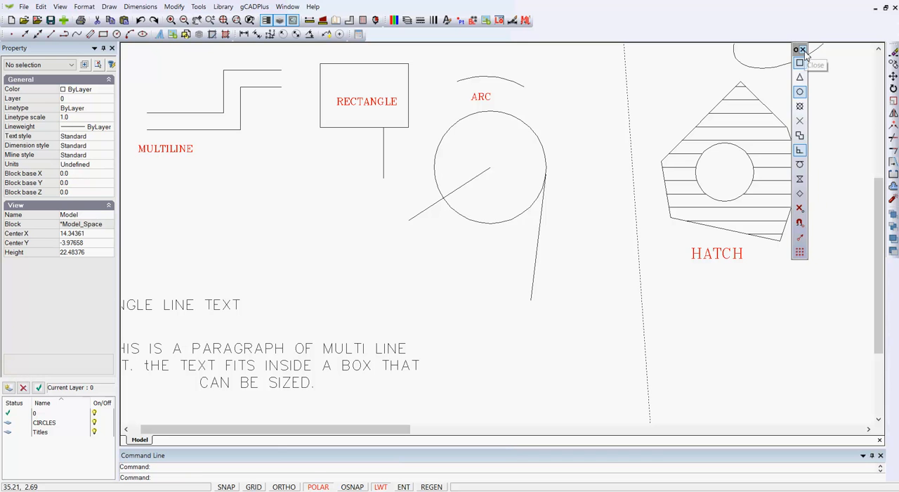
pyautogui.click(803, 49)
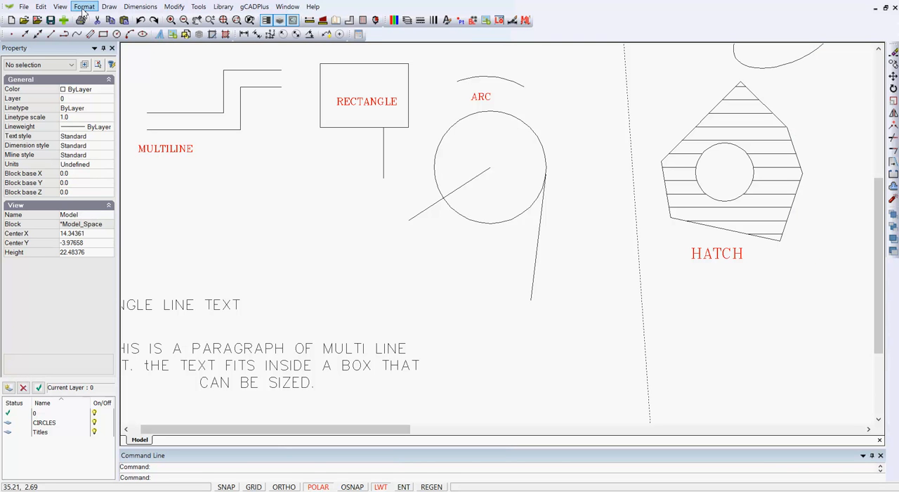
pyautogui.click(61, 7)
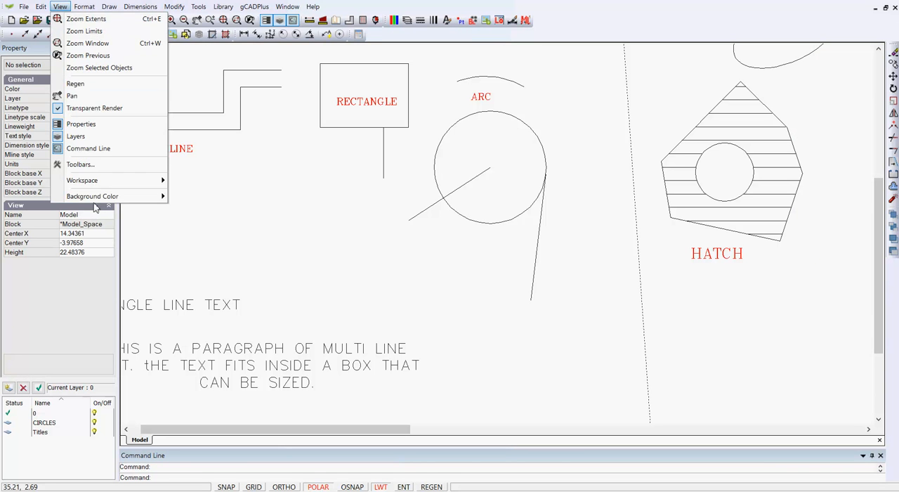
pyautogui.moveTo(149, 186)
pyautogui.click(203, 194)
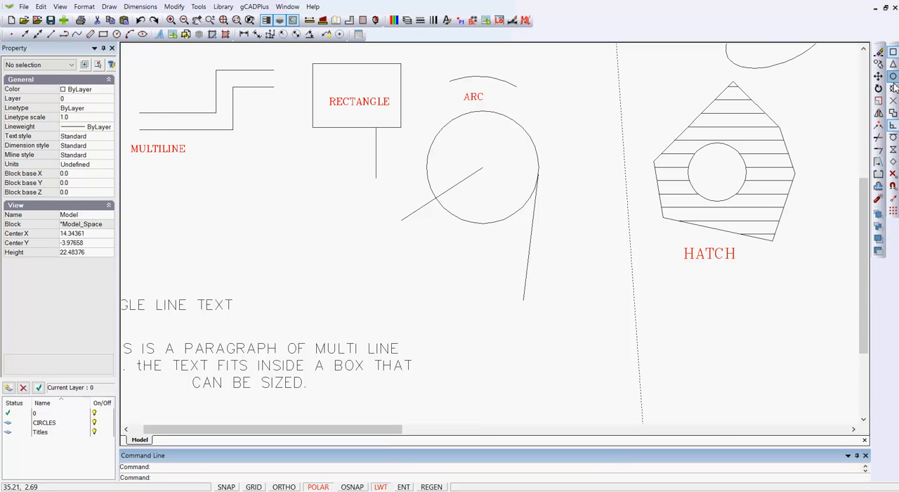
# Disable the Endpoint, Center and Perpendicular running snap modes in the drafting settings
pyautogui.click(893, 187)
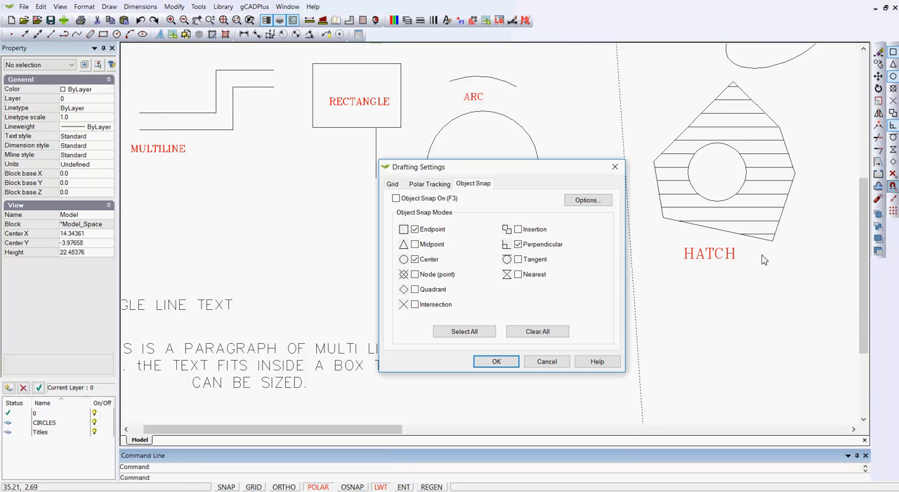
pyautogui.click(415, 230)
pyautogui.click(416, 259)
pyautogui.click(497, 361)
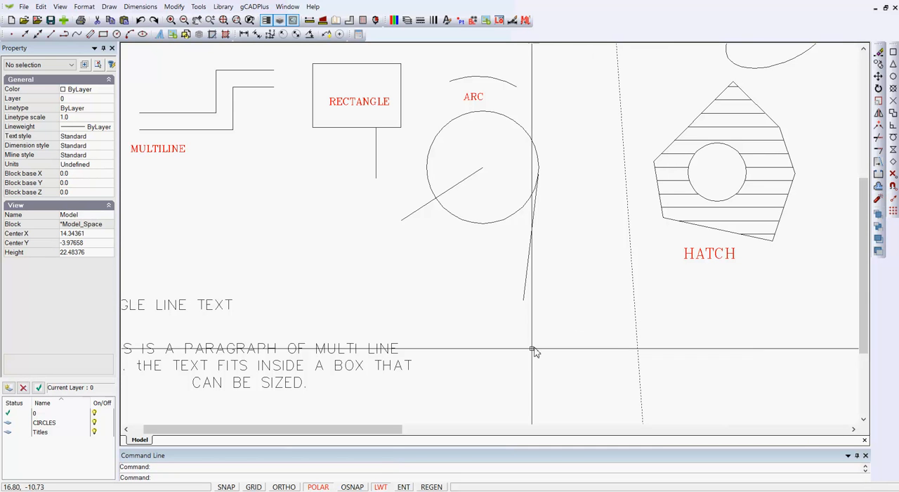
# Switch object snap on and enable the Midpoint running snap mode in the drafting settings
pyautogui.click(363, 487)
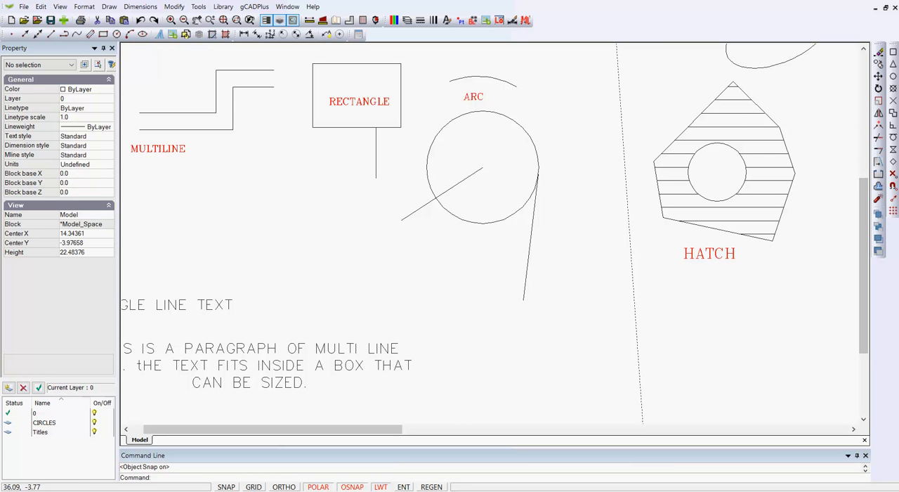
pyautogui.click(893, 185)
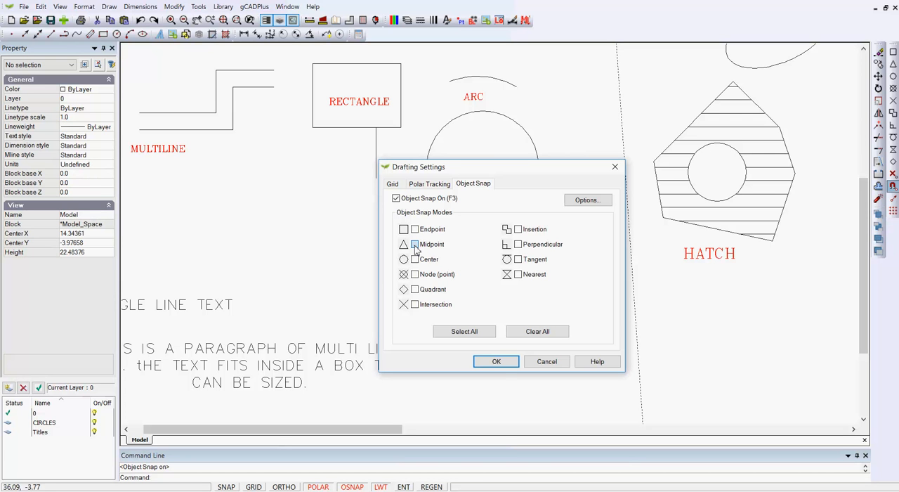
pyautogui.click(496, 362)
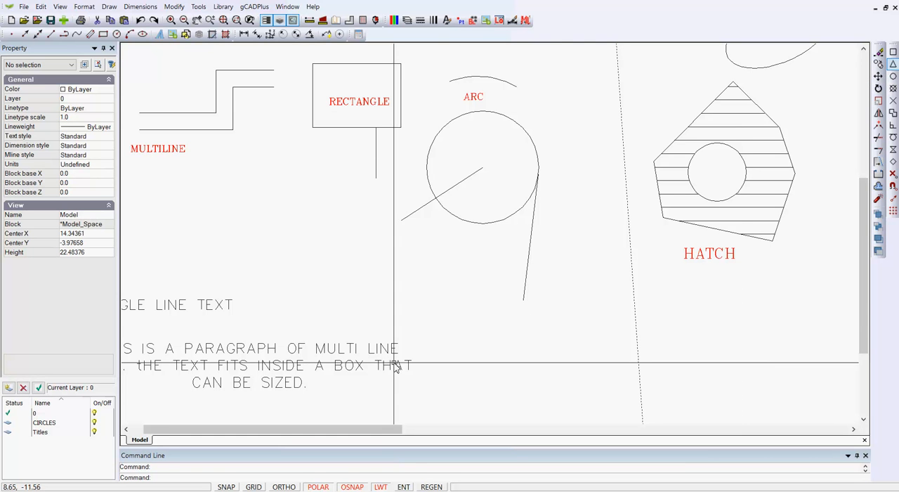
# Switch object snap off and disable the Midpoint running snap mode in the drafting settings
pyautogui.click(352, 487)
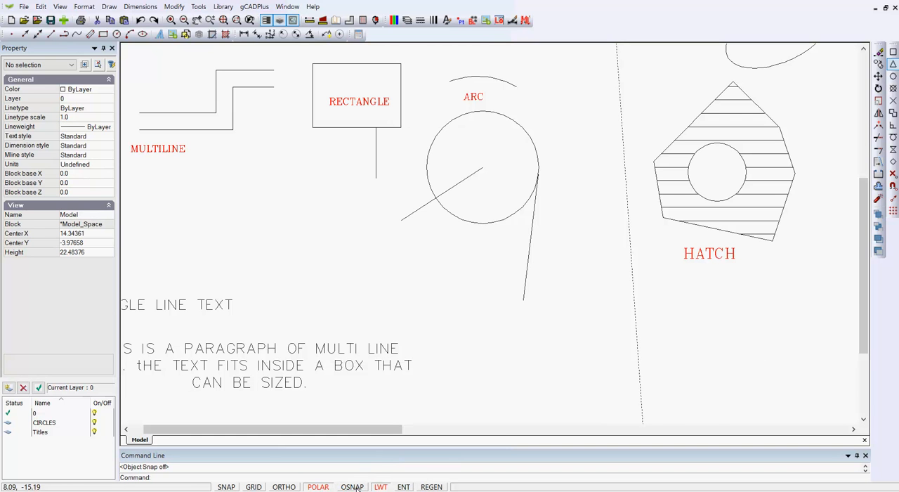
pyautogui.click(893, 186)
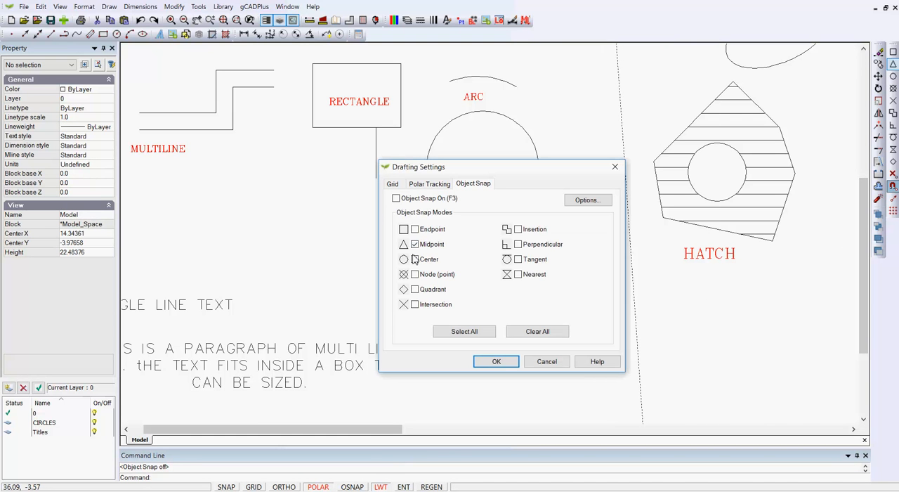
pyautogui.click(496, 361)
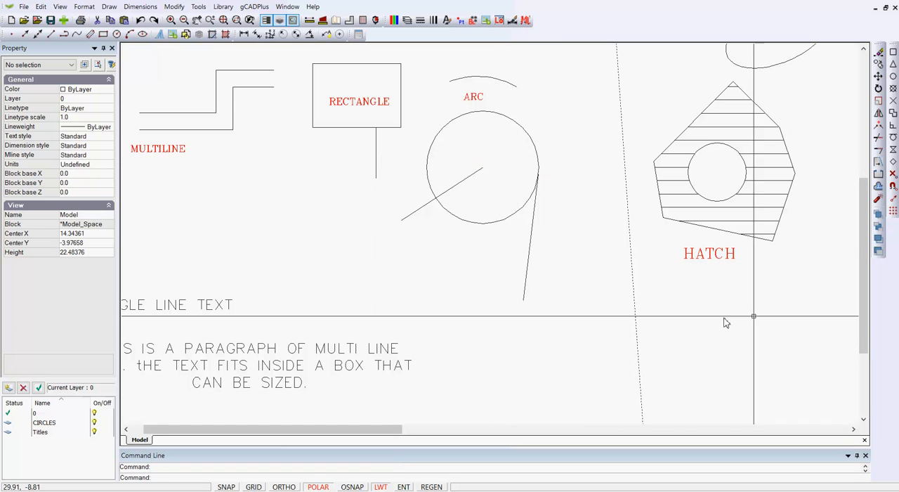